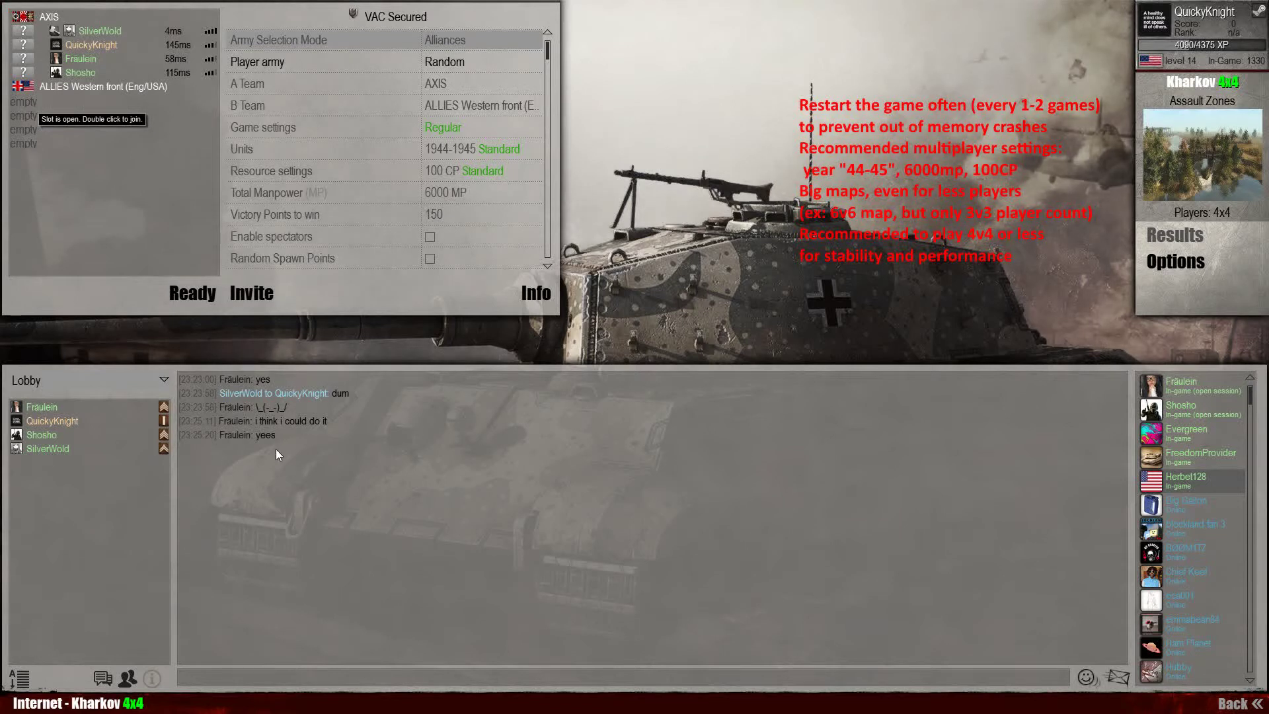
- Move SilverWold, then yourself, into open ALLIES slots with the USA army
{"action": "double_click", "coordinate": [30, 115]}
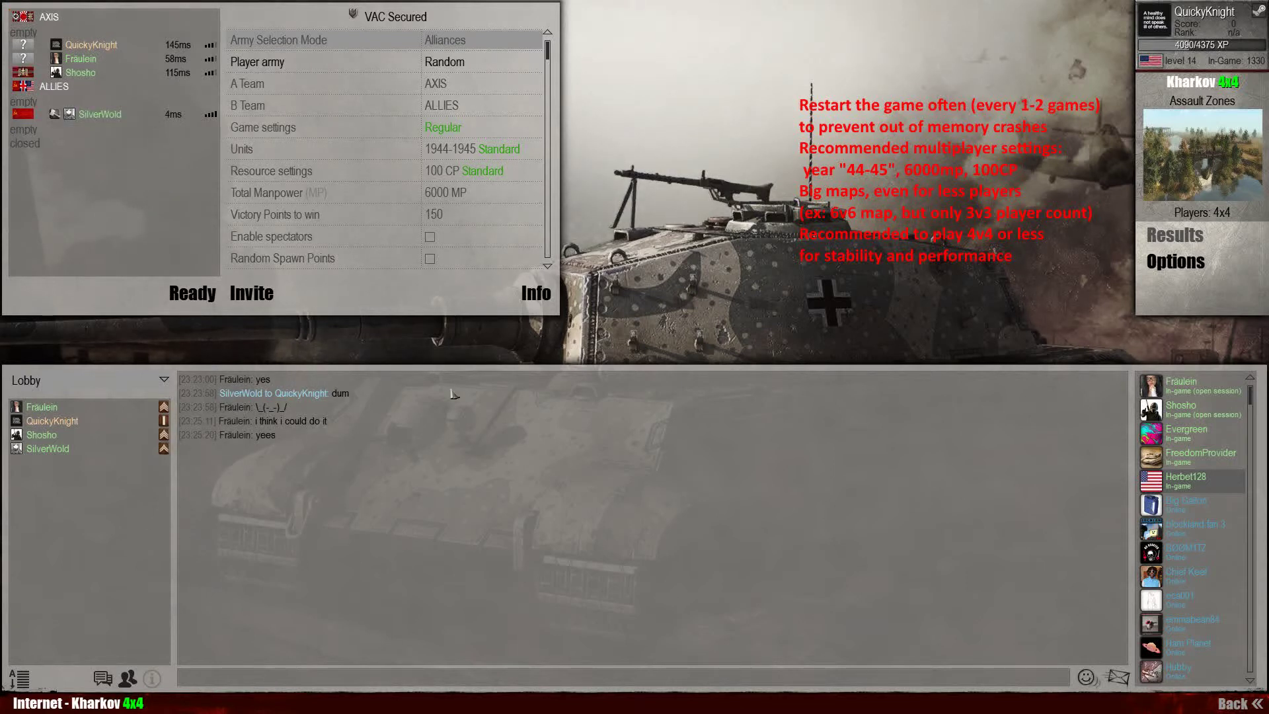
{"action": "double_click", "coordinate": [41, 110]}
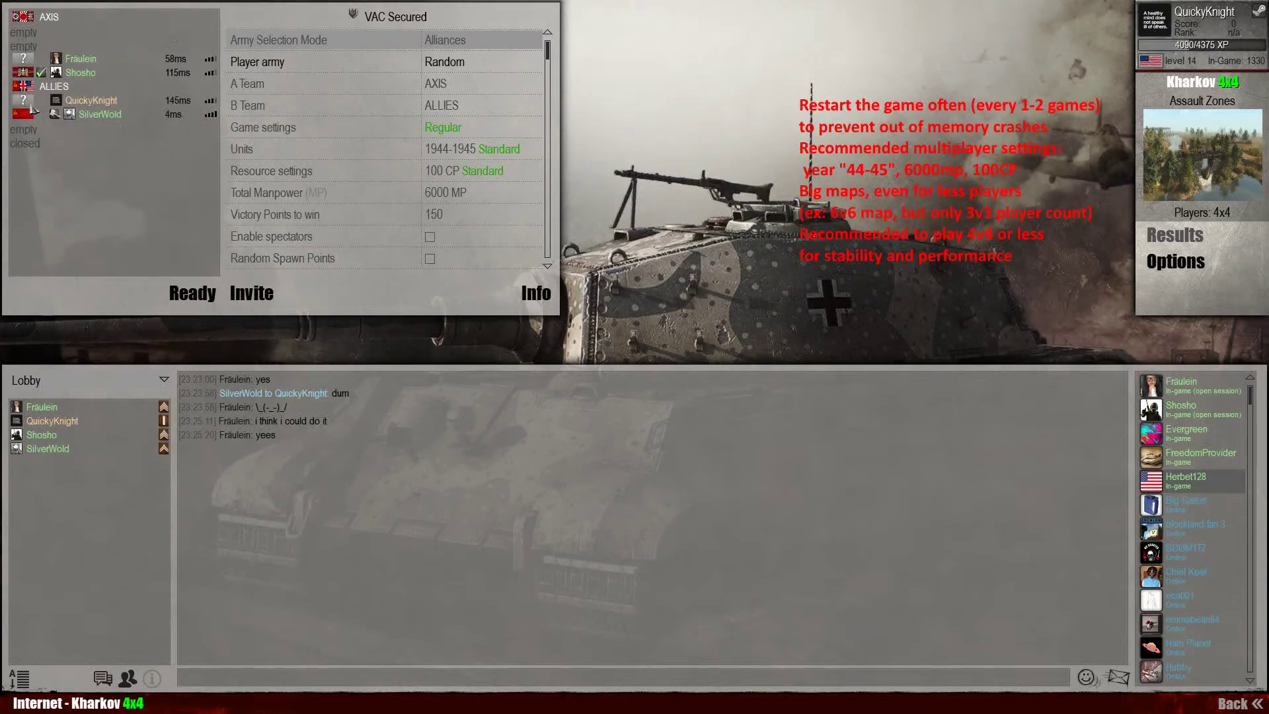
- Confirm your ALLIES slot and mark yourself Ready for the Kharkov match
{"action": "left_click", "coordinate": [32, 101]}
{"action": "left_click", "coordinate": [192, 292]}
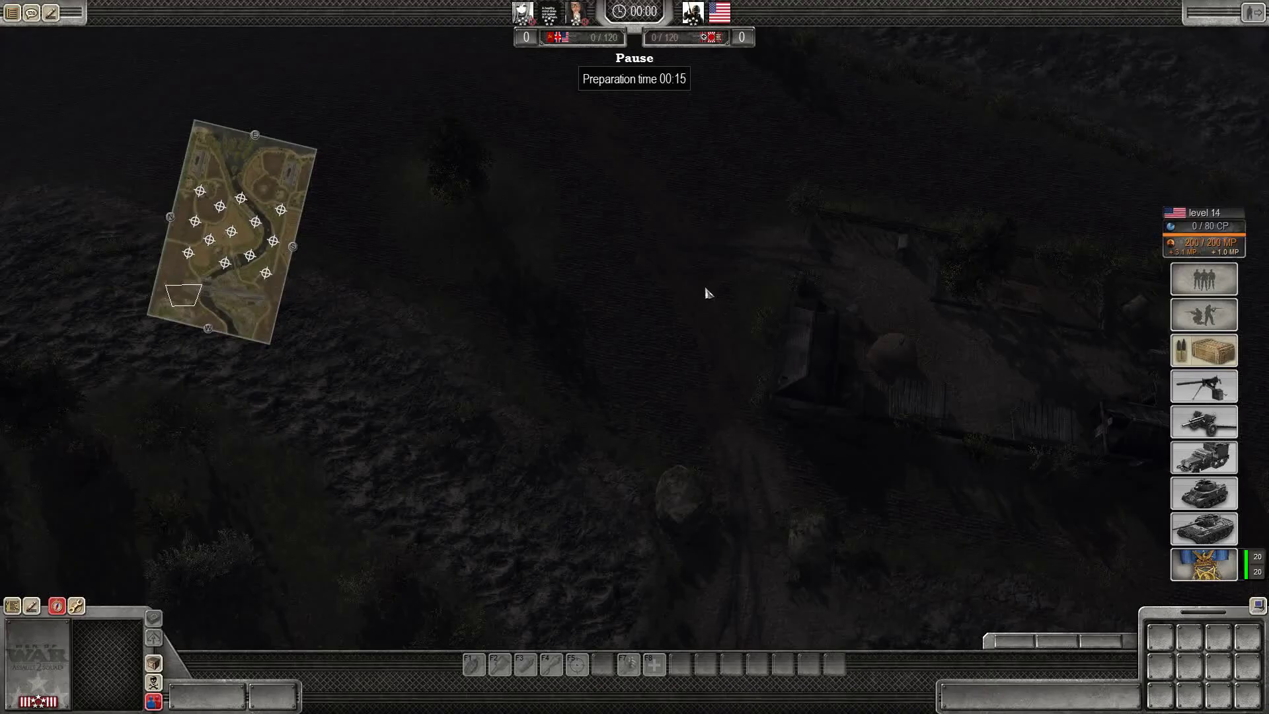
{"action": "middle_click", "coordinate": [708, 292]}
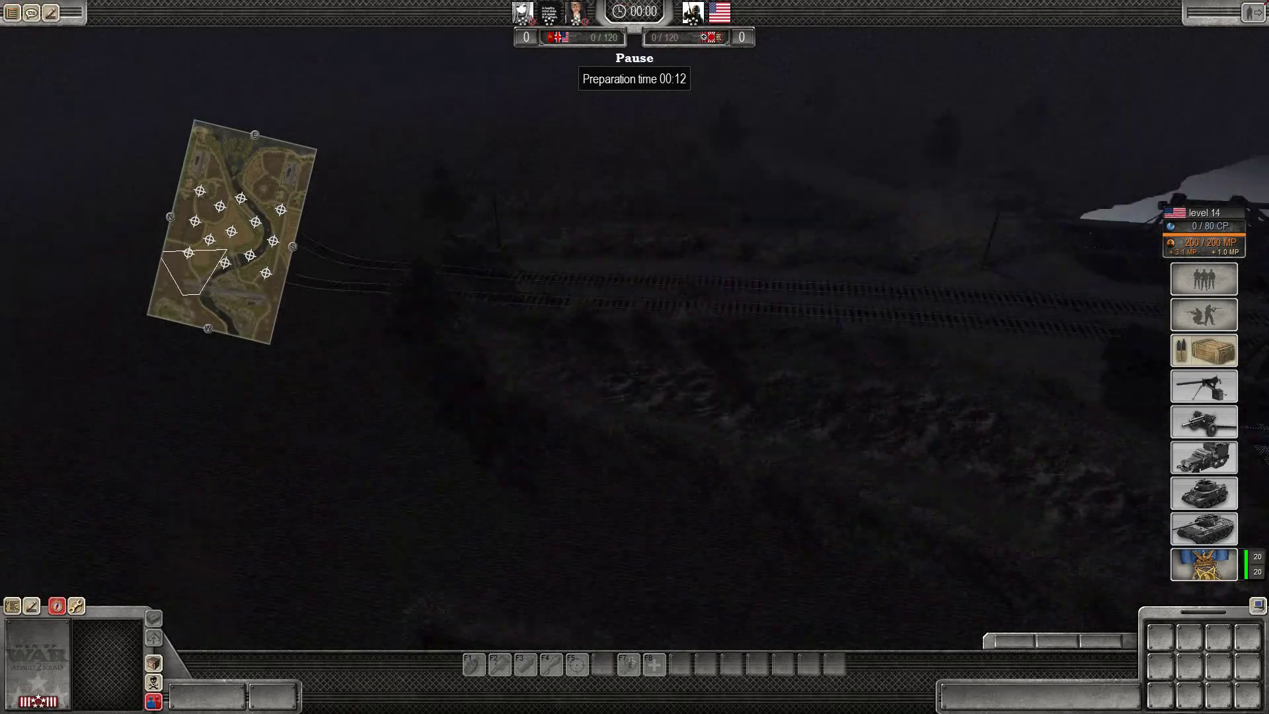
{"action": "middle_click", "coordinate": [634, 357]}
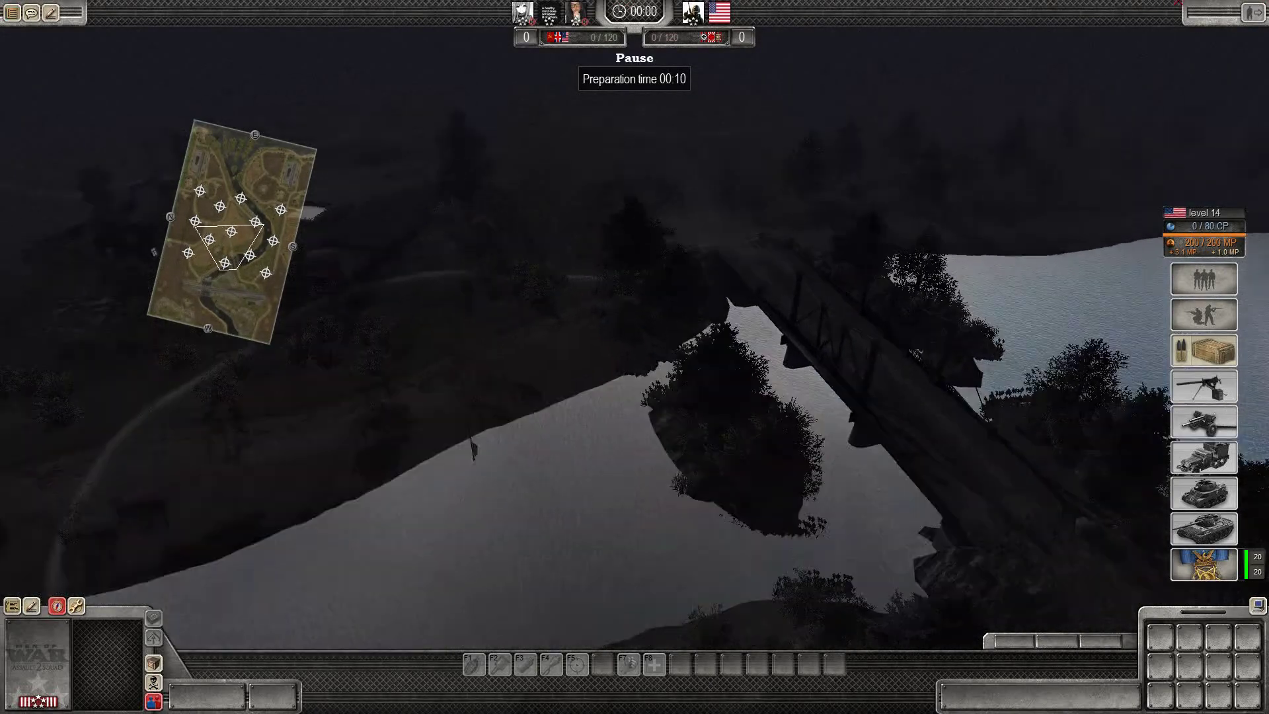
{"action": "left_click_drag", "start_coordinate": [1138, 48], "coordinate": [892, 277]}
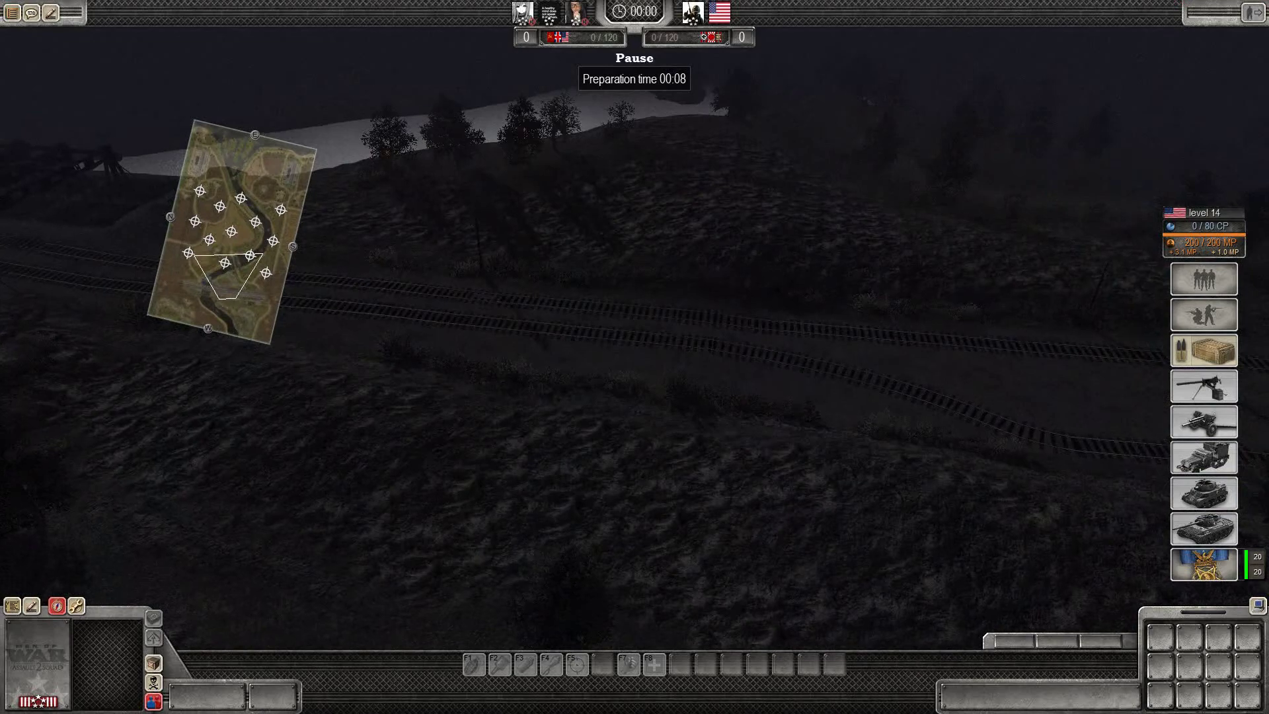
{"action": "middle_click", "coordinate": [635, 357]}
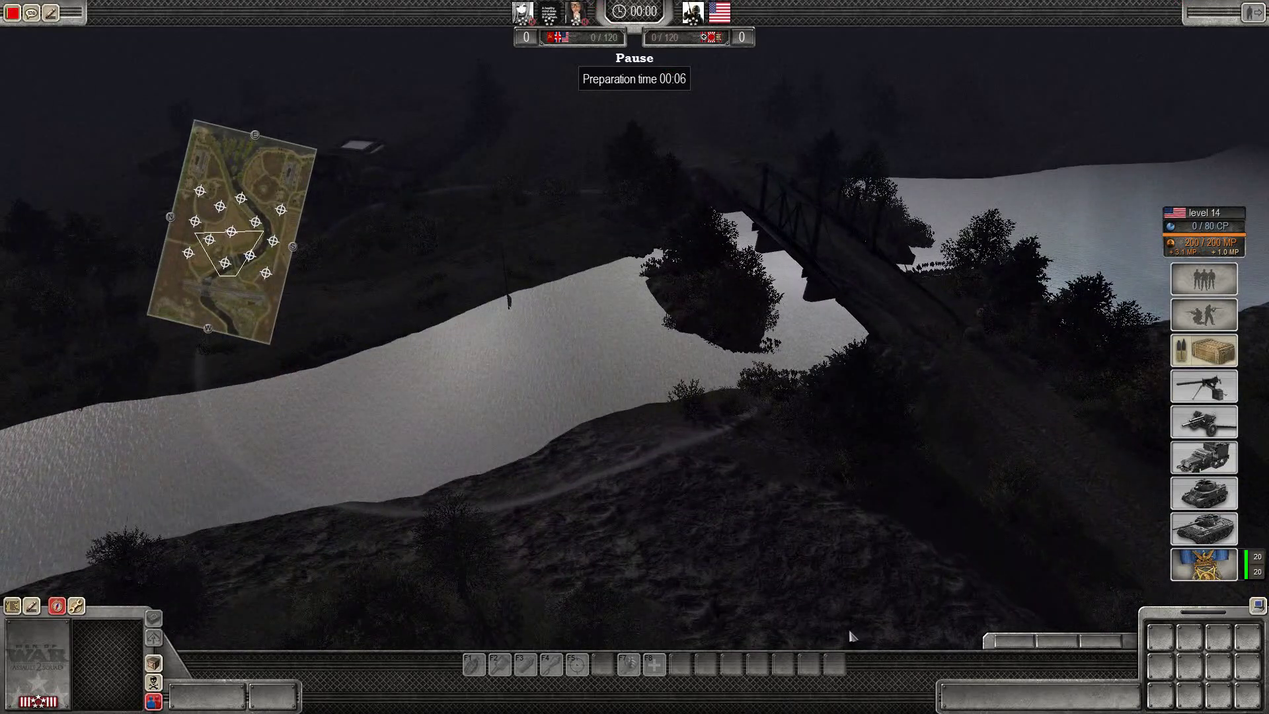
{"action": "left_click_drag", "start_coordinate": [850, 636], "coordinate": [88, 451]}
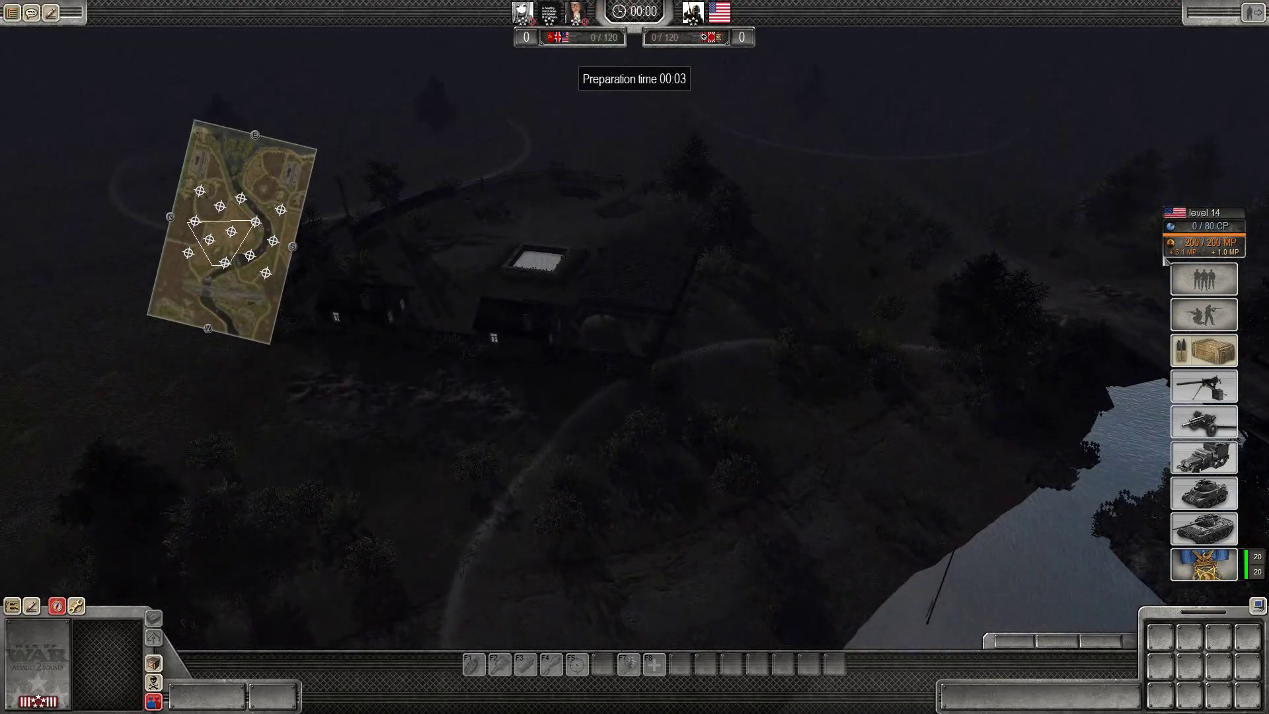
- Buy an Armored Rifle Squad, order it forward along the railway, then deselect it
{"action": "left_click", "coordinate": [231, 237]}
{"action": "left_click", "coordinate": [1203, 278]}
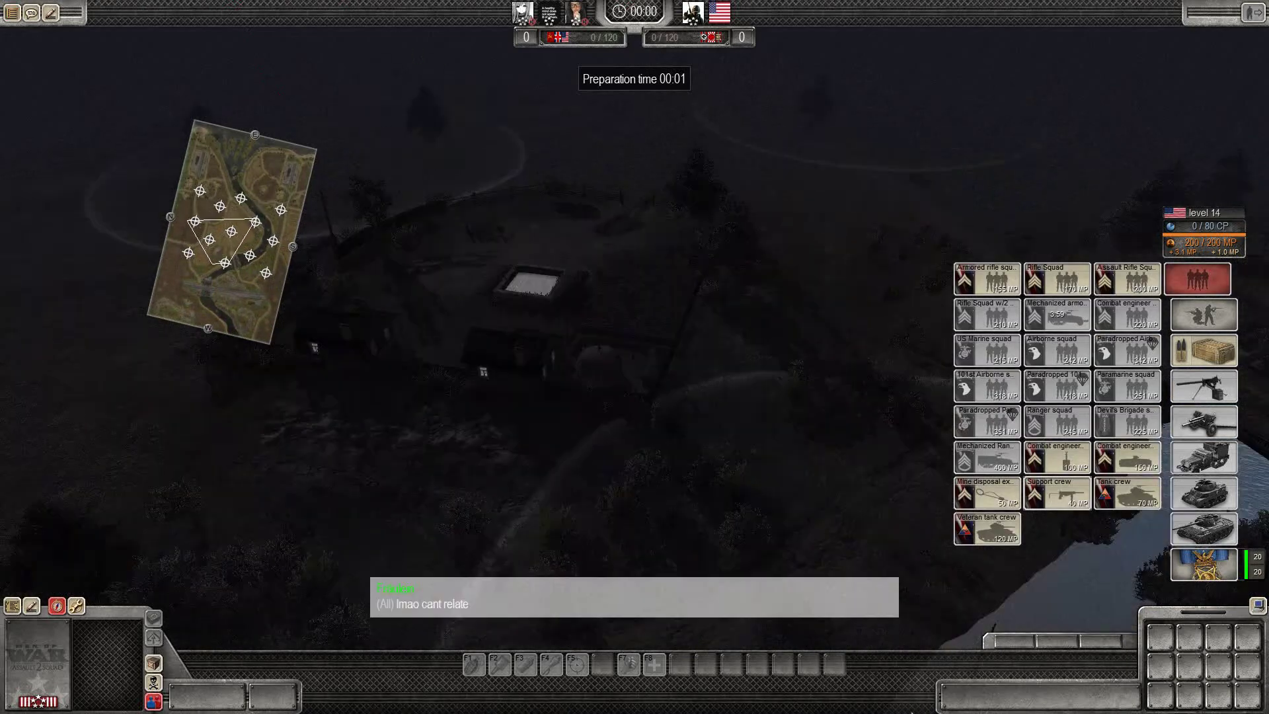
{"action": "left_click", "coordinate": [988, 279]}
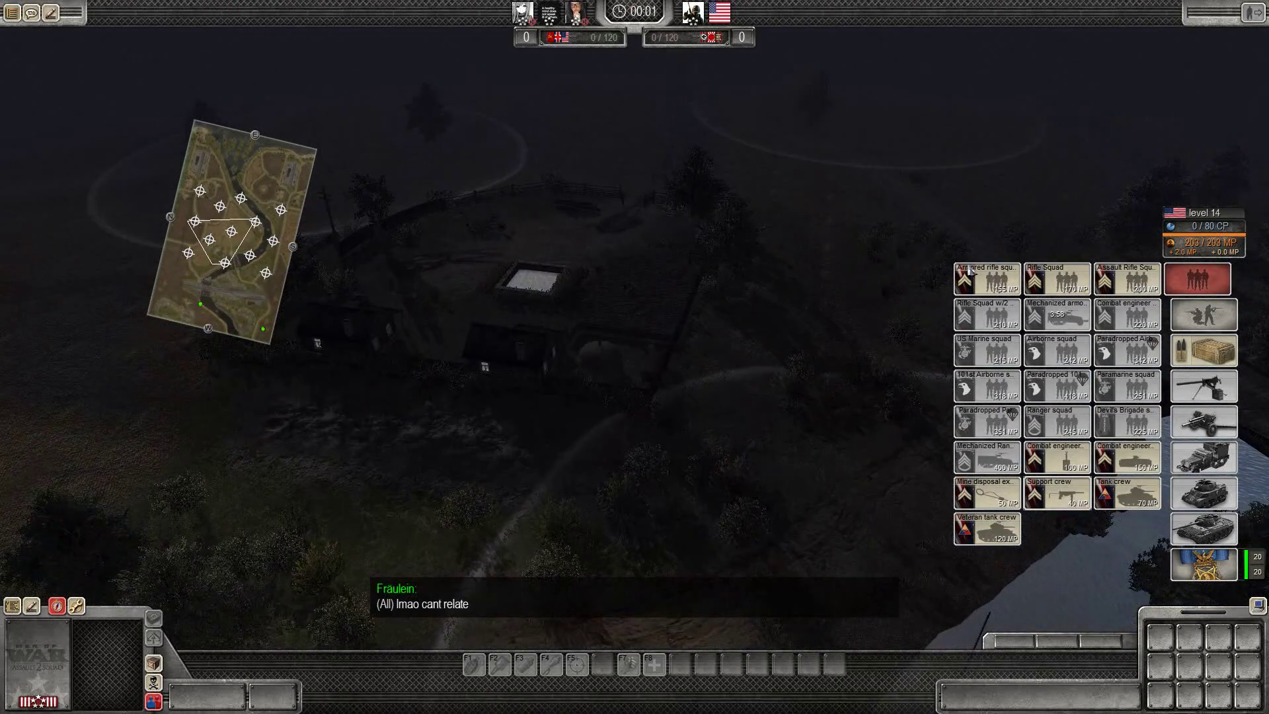
{"action": "right_click", "coordinate": [732, 193]}
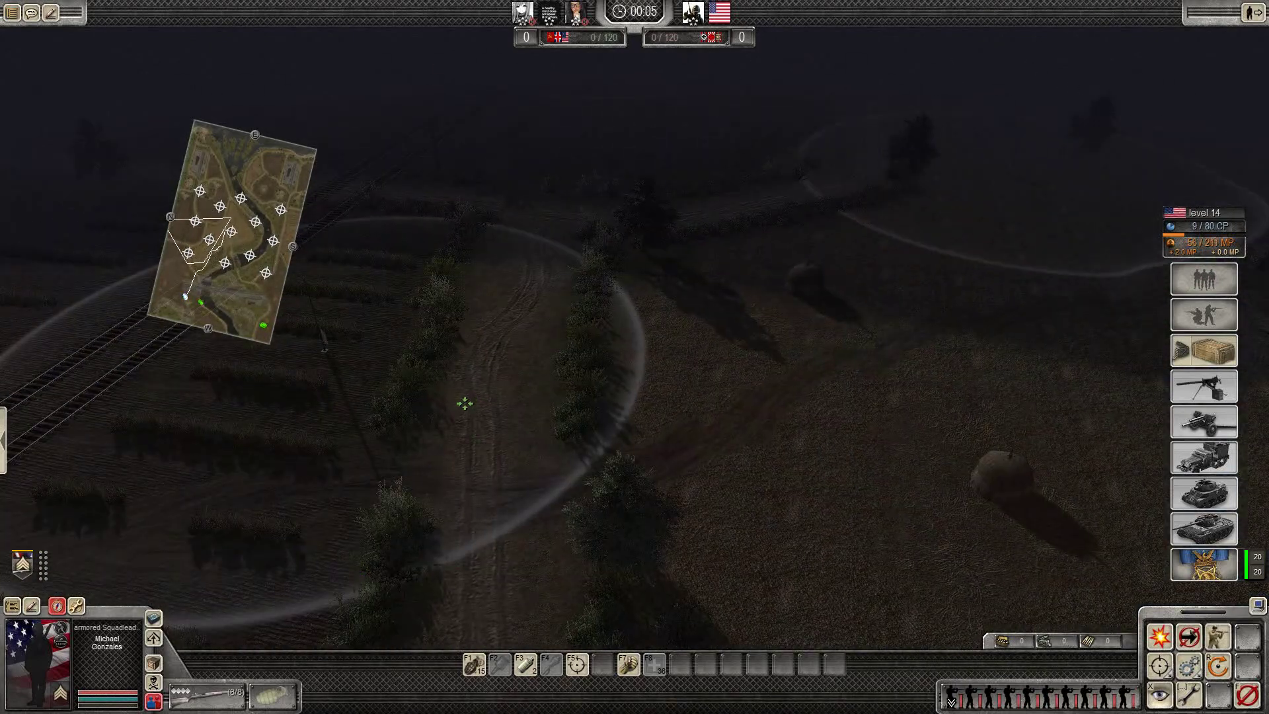
{"action": "left_click_drag", "start_coordinate": [491, 150], "coordinate": [607, 245]}
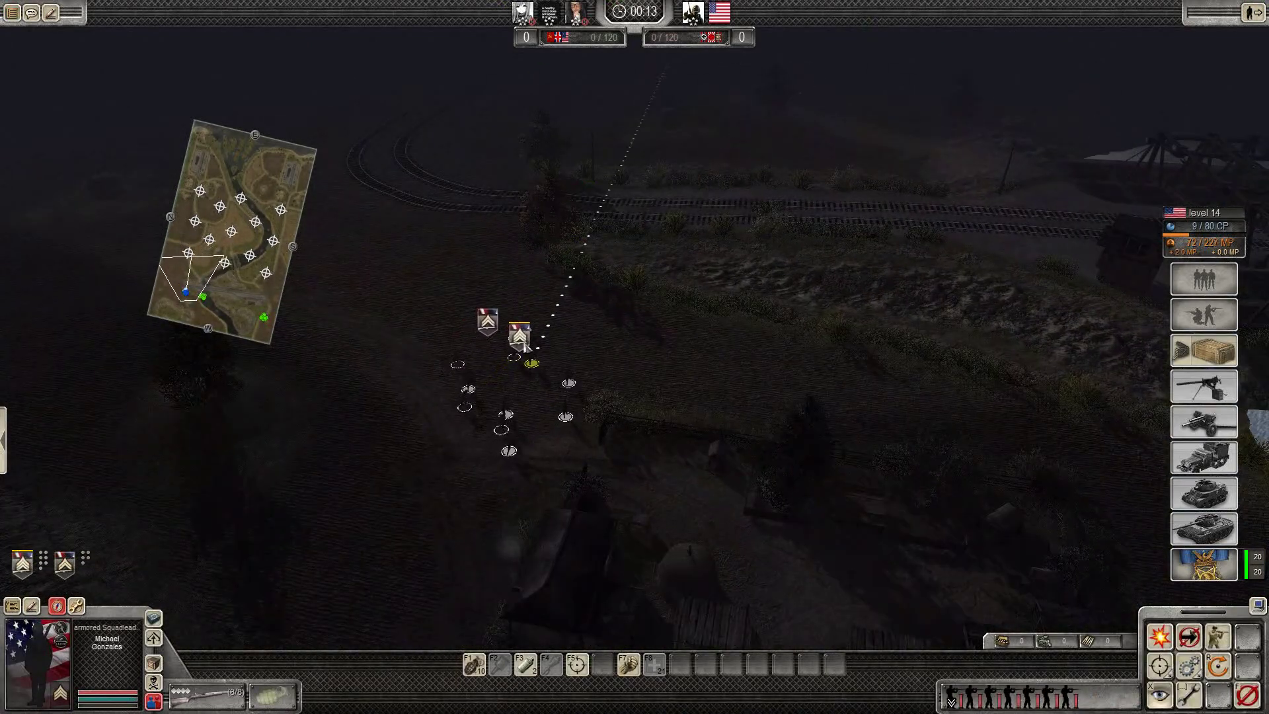
{"action": "left_click", "coordinate": [228, 228]}
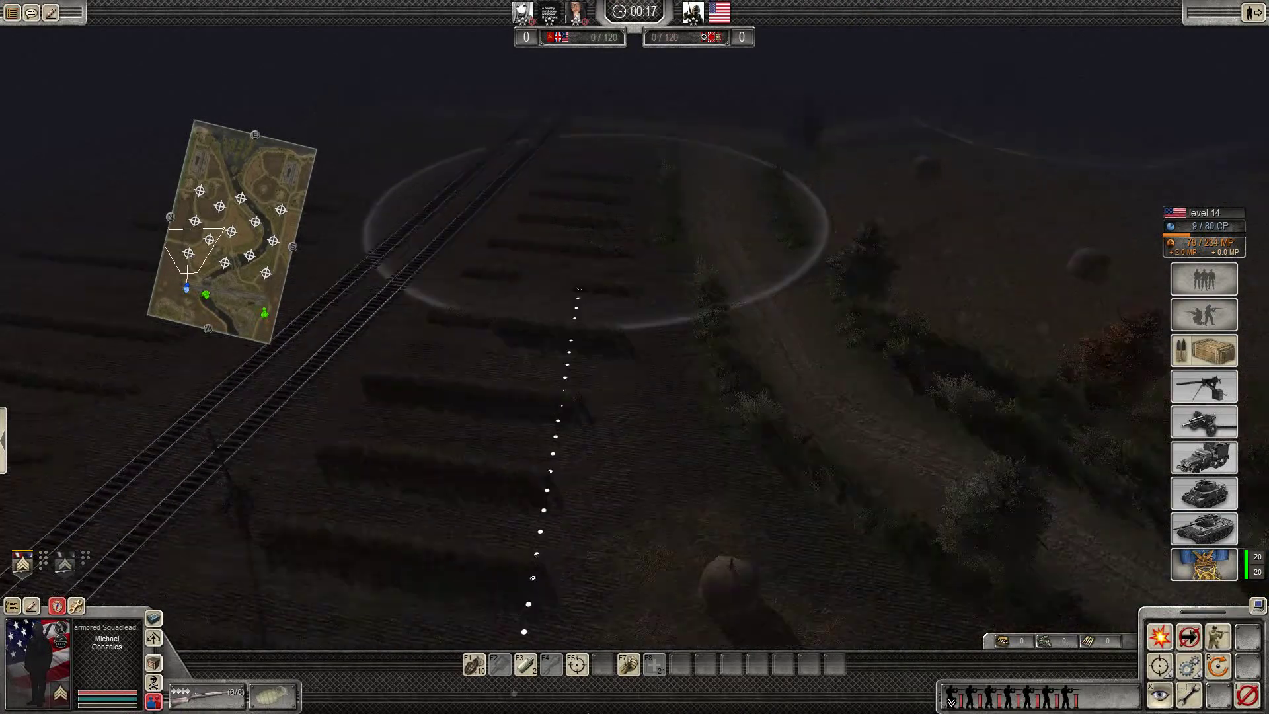
{"action": "scroll", "coordinate": [569, 363], "scroll_direction": "down", "scroll_amount": 5}
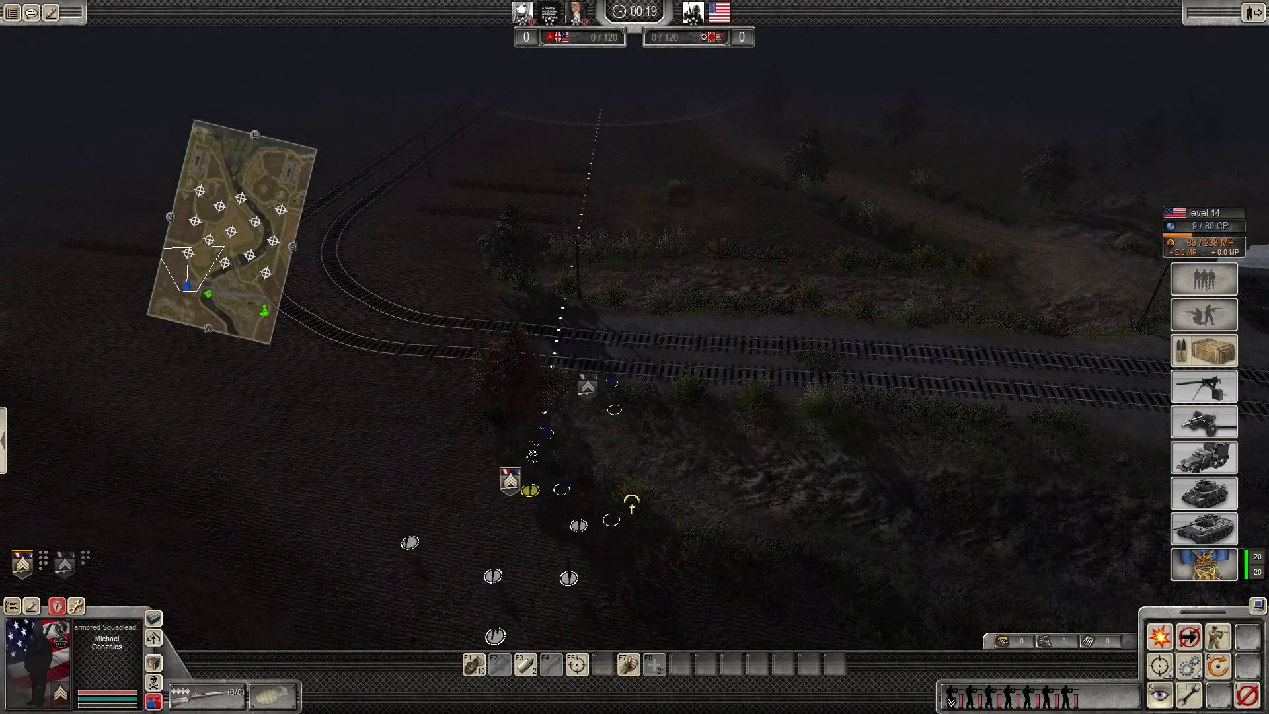
{"action": "scroll", "coordinate": [615, 565], "scroll_direction": "down", "scroll_amount": 3}
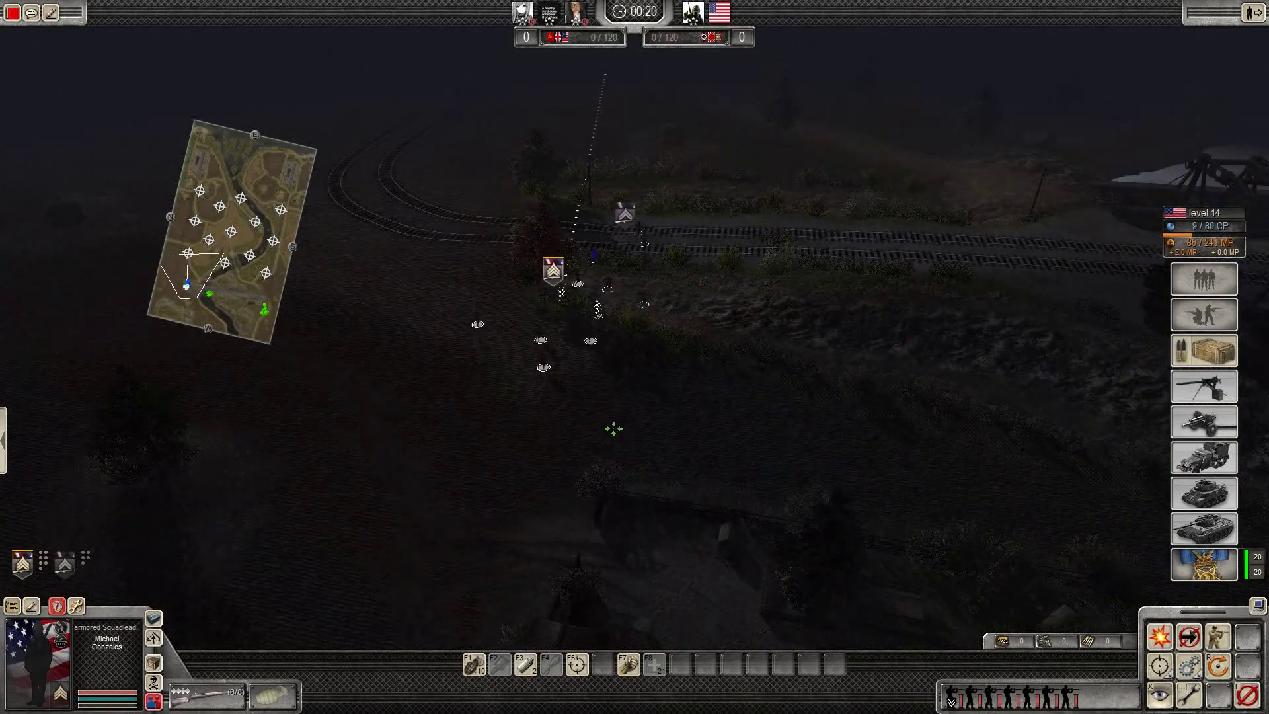
{"action": "mouse_move", "coordinate": [204, 272]}
{"action": "left_mouse_down"}
{"action": "mouse_move", "coordinate": [238, 213]}
{"action": "mouse_move", "coordinate": [194, 268]}
{"action": "left_mouse_up"}
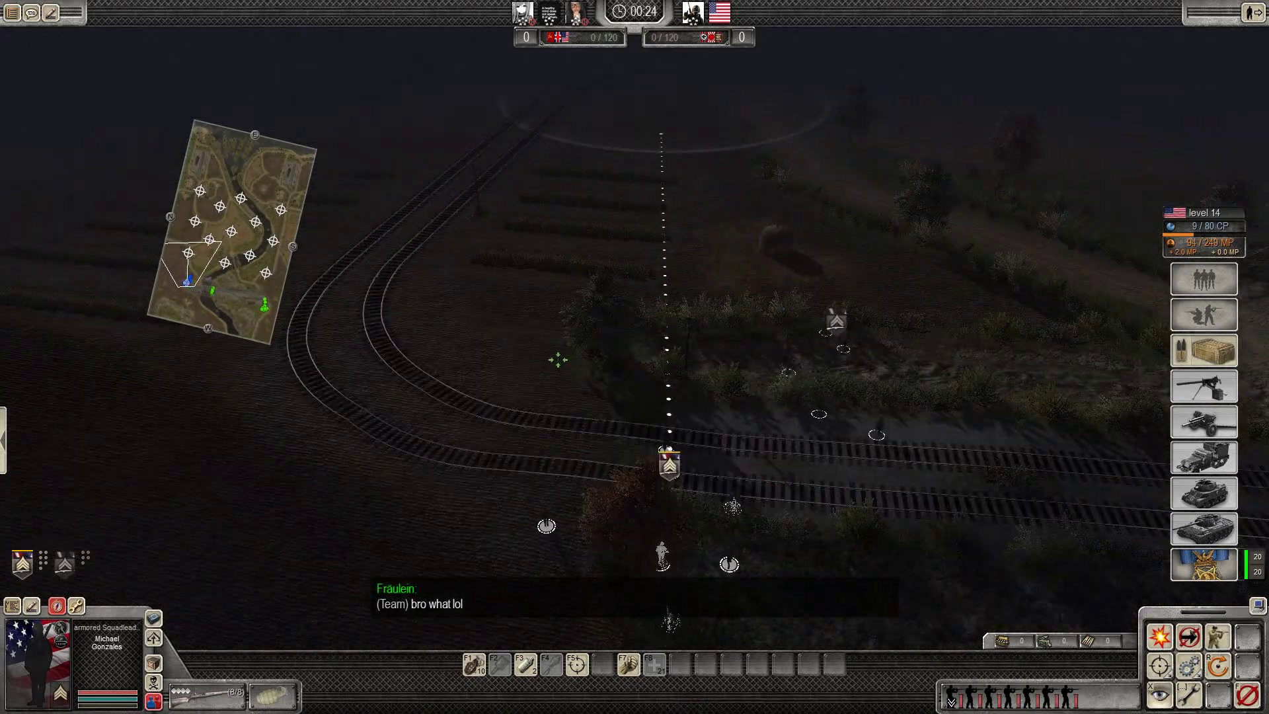
{"action": "left_click", "coordinate": [555, 377]}
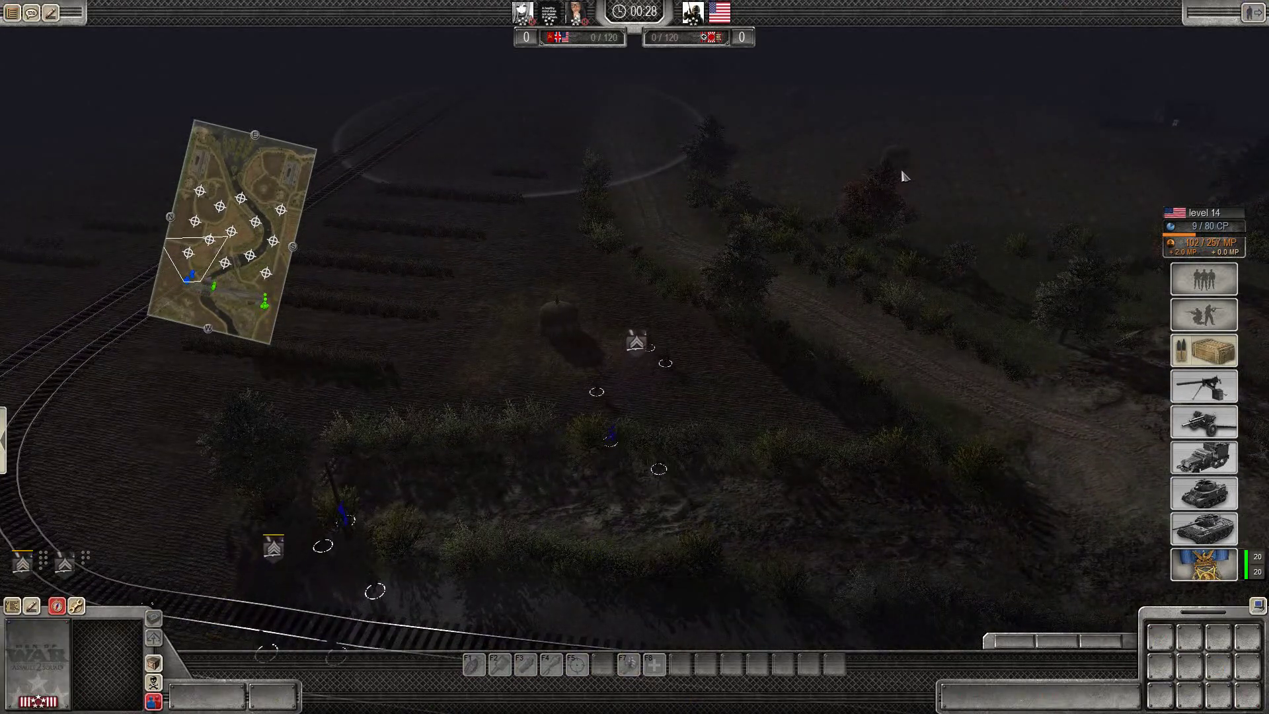
{"action": "scroll", "coordinate": [892, 397], "scroll_direction": "up", "scroll_amount": 2}
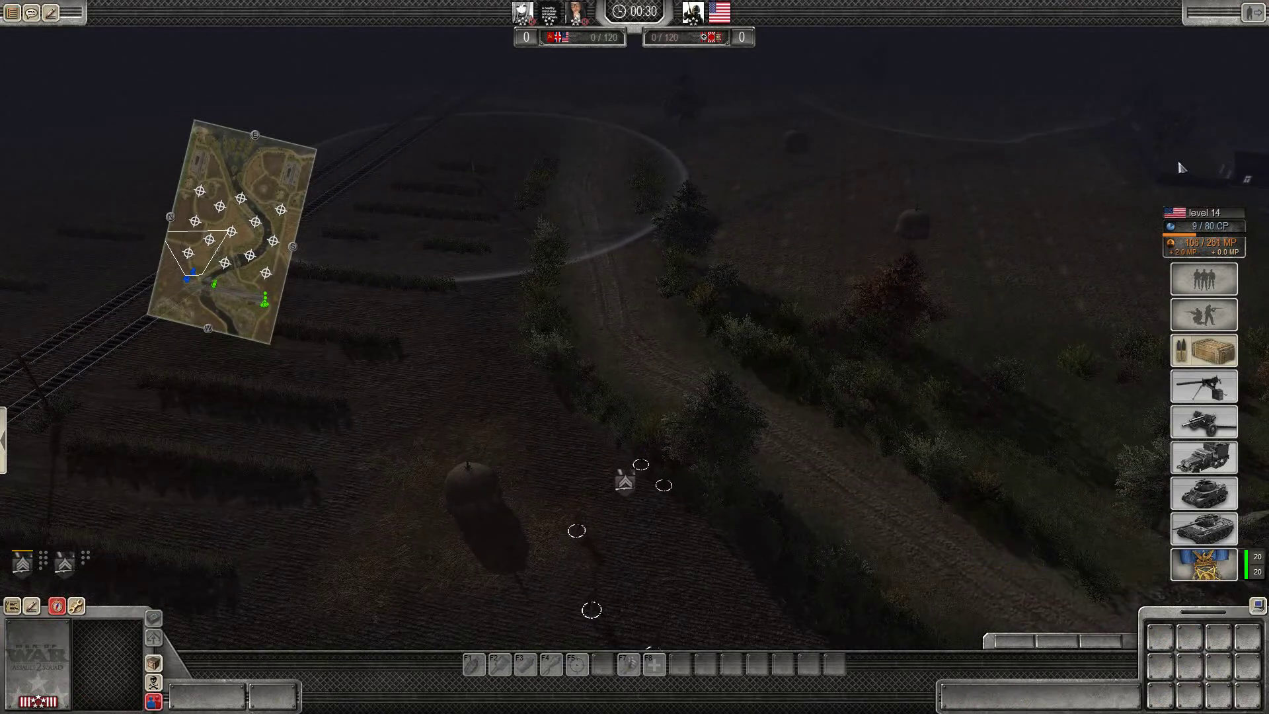
- Send the rifleman squad to a capture zone and the squad leader's squad across the fields
{"action": "left_click", "coordinate": [669, 418]}
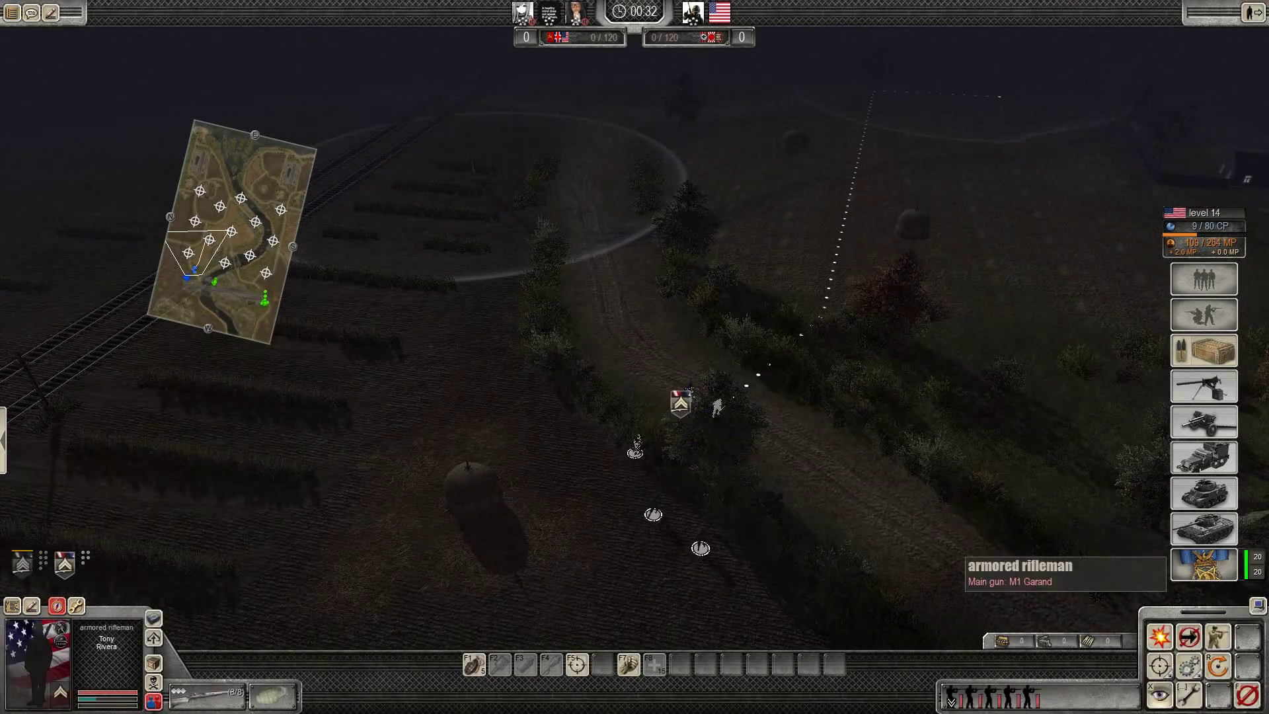
{"action": "right_click", "coordinate": [811, 335]}
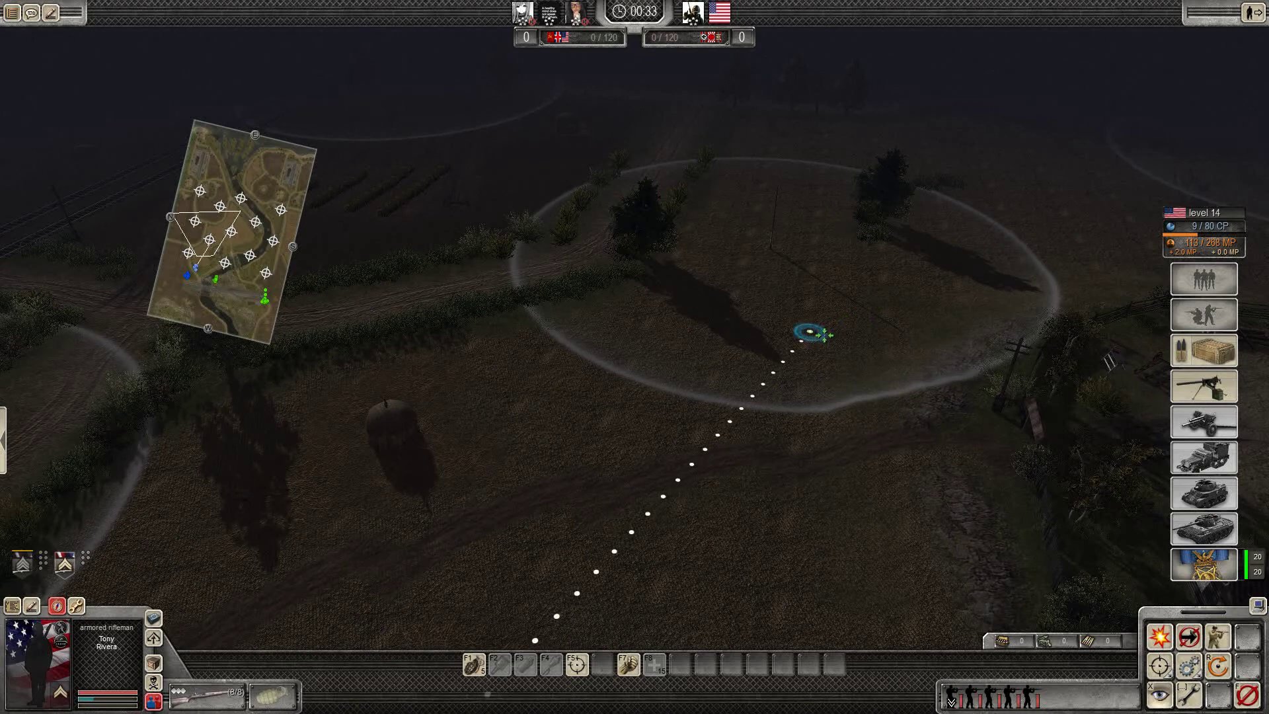
{"action": "left_click", "coordinate": [214, 277]}
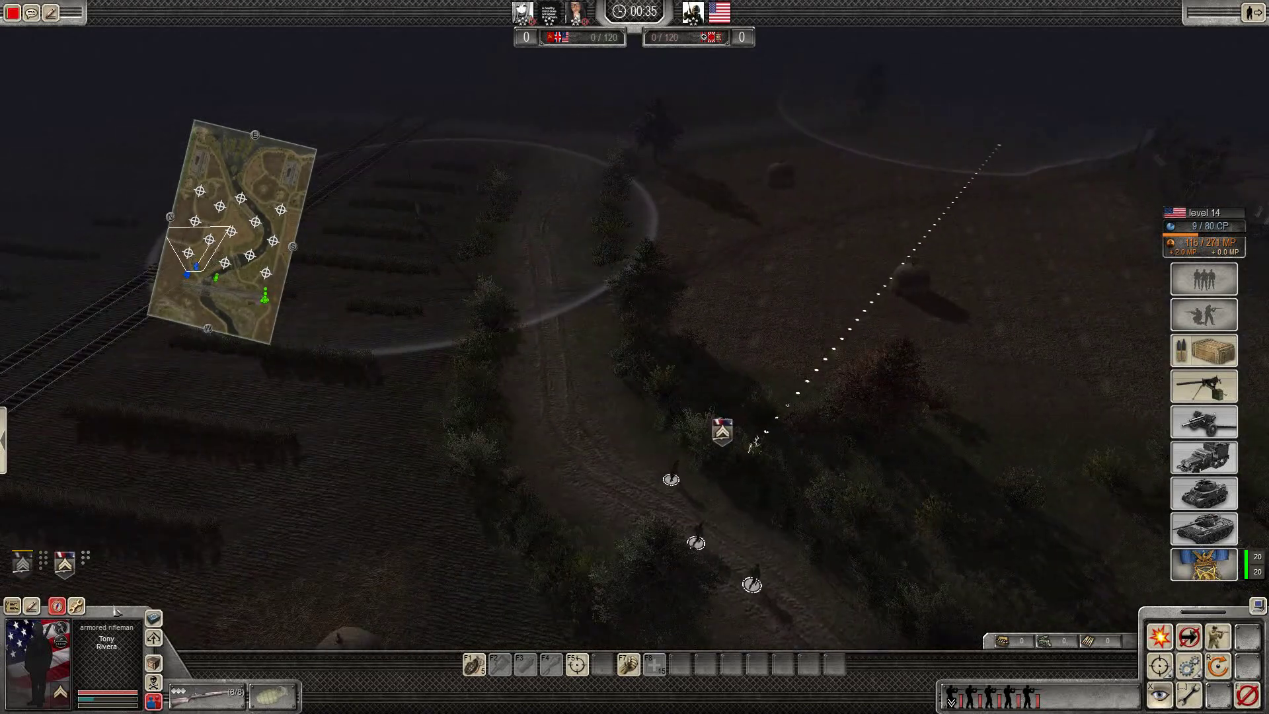
{"action": "left_click", "coordinate": [977, 697]}
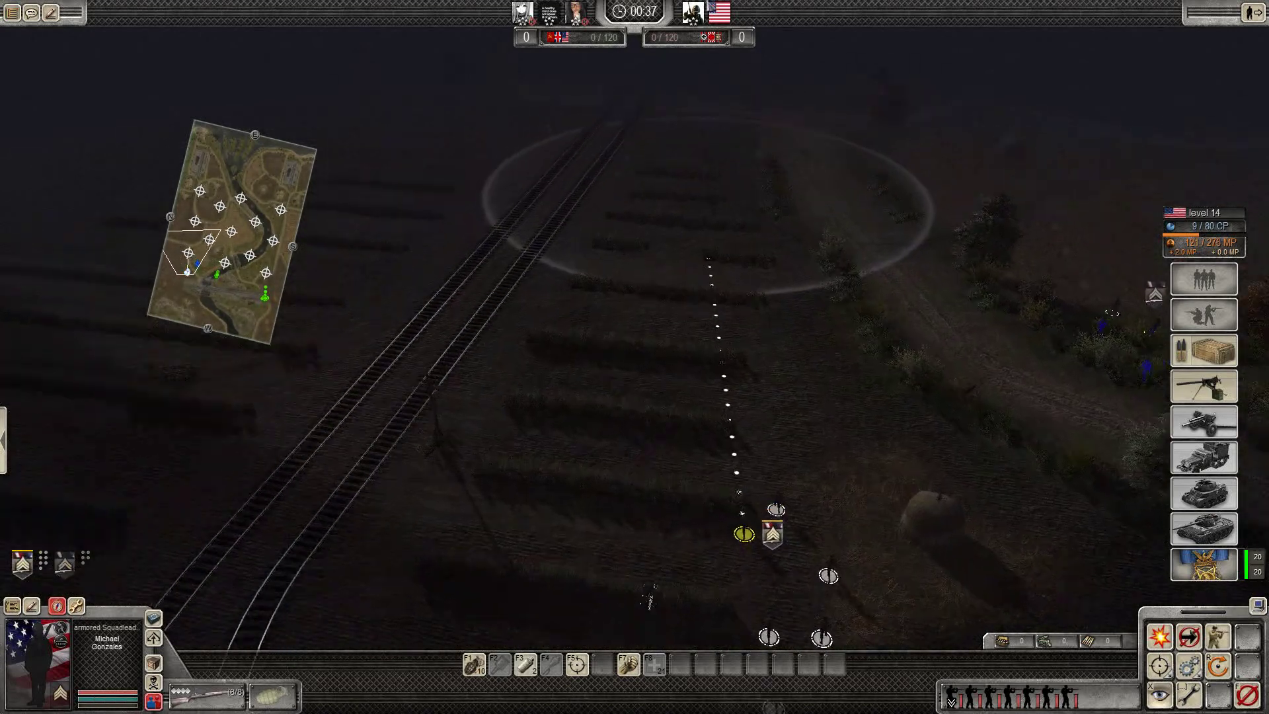
{"action": "right_click", "coordinate": [694, 93]}
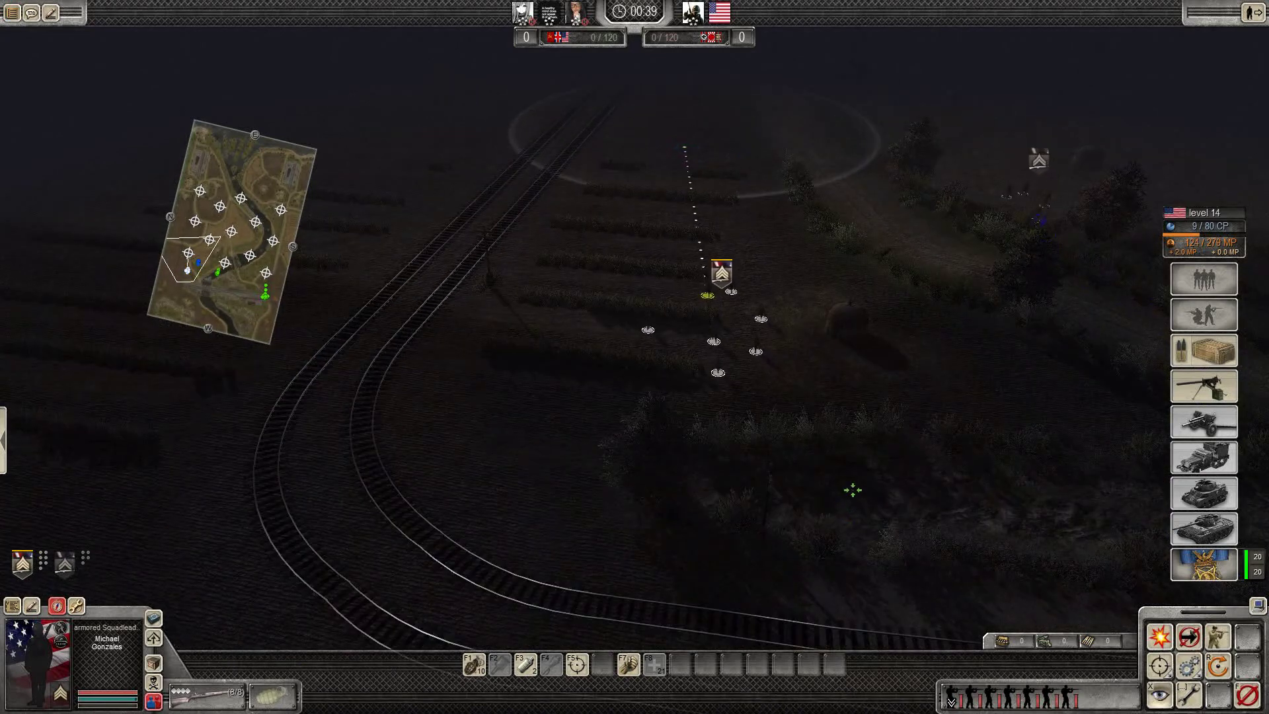
- Redirect the rifleman squad toward the capture circle and glance at the machine-gun list
{"action": "left_click", "coordinate": [238, 199]}
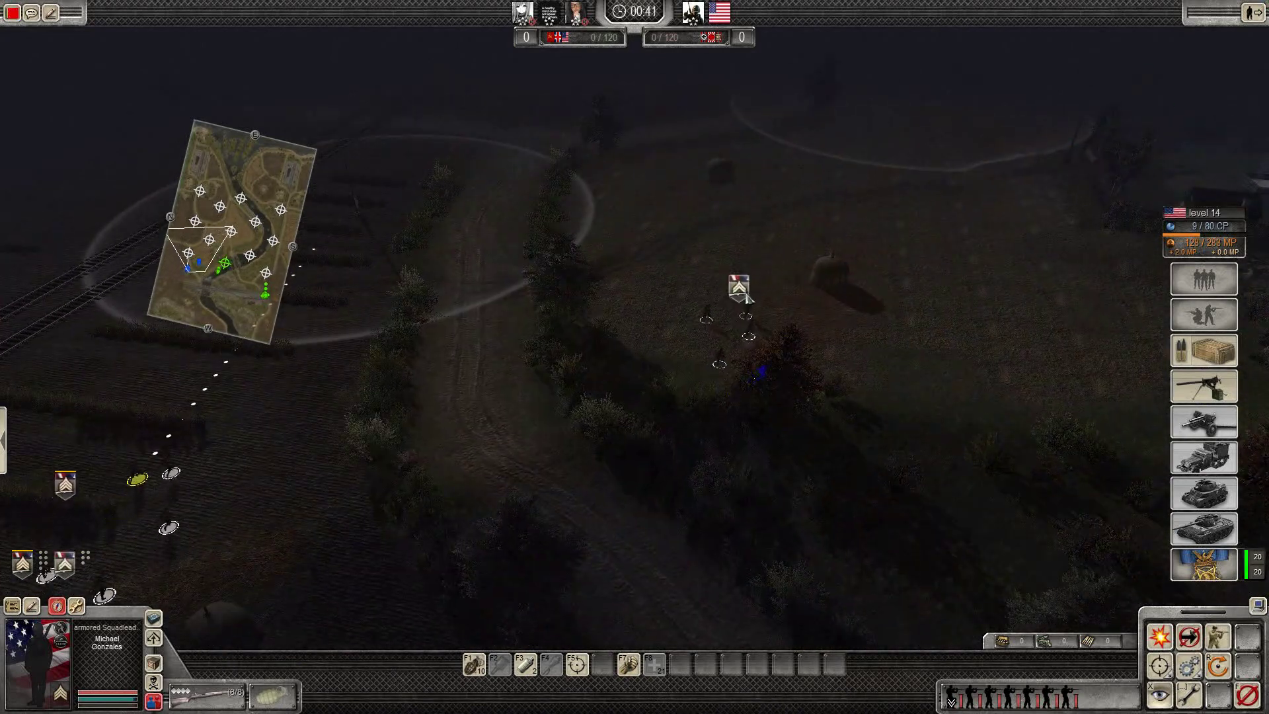
{"action": "left_click", "coordinate": [742, 293]}
{"action": "right_click", "coordinate": [878, 208]}
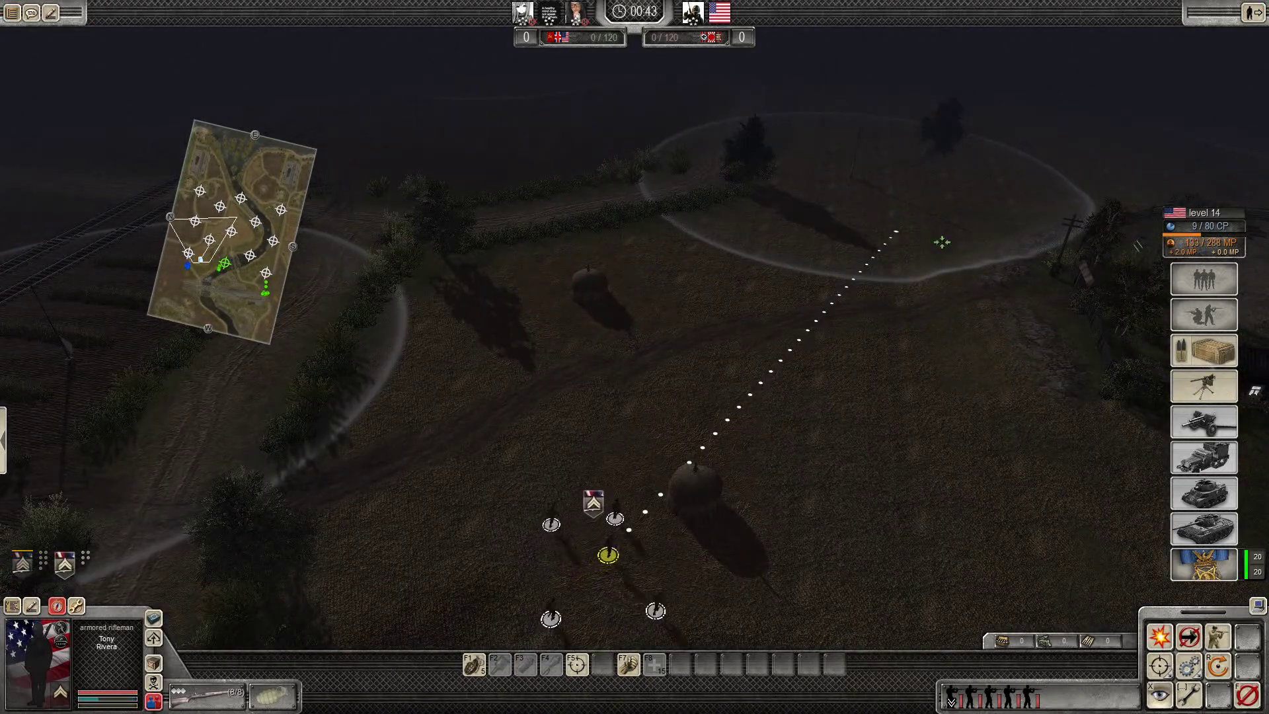
{"action": "left_click", "coordinate": [1204, 387]}
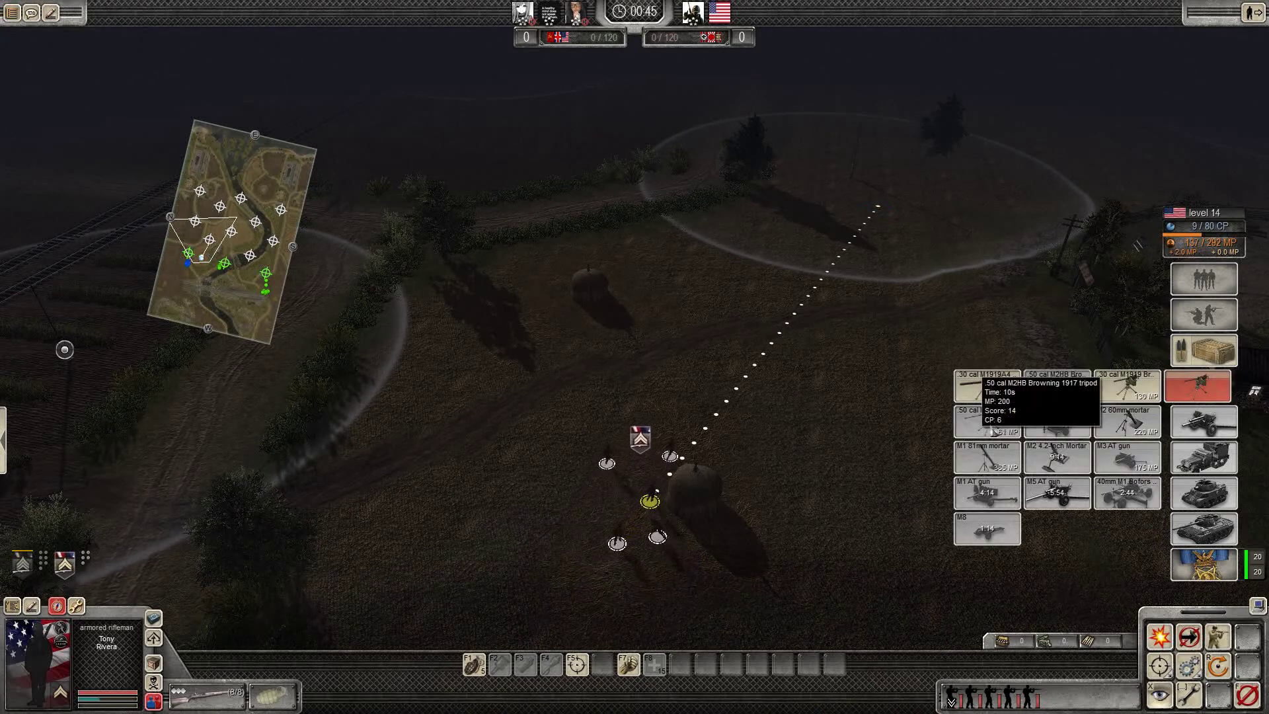
{"action": "key", "text": "Up"}
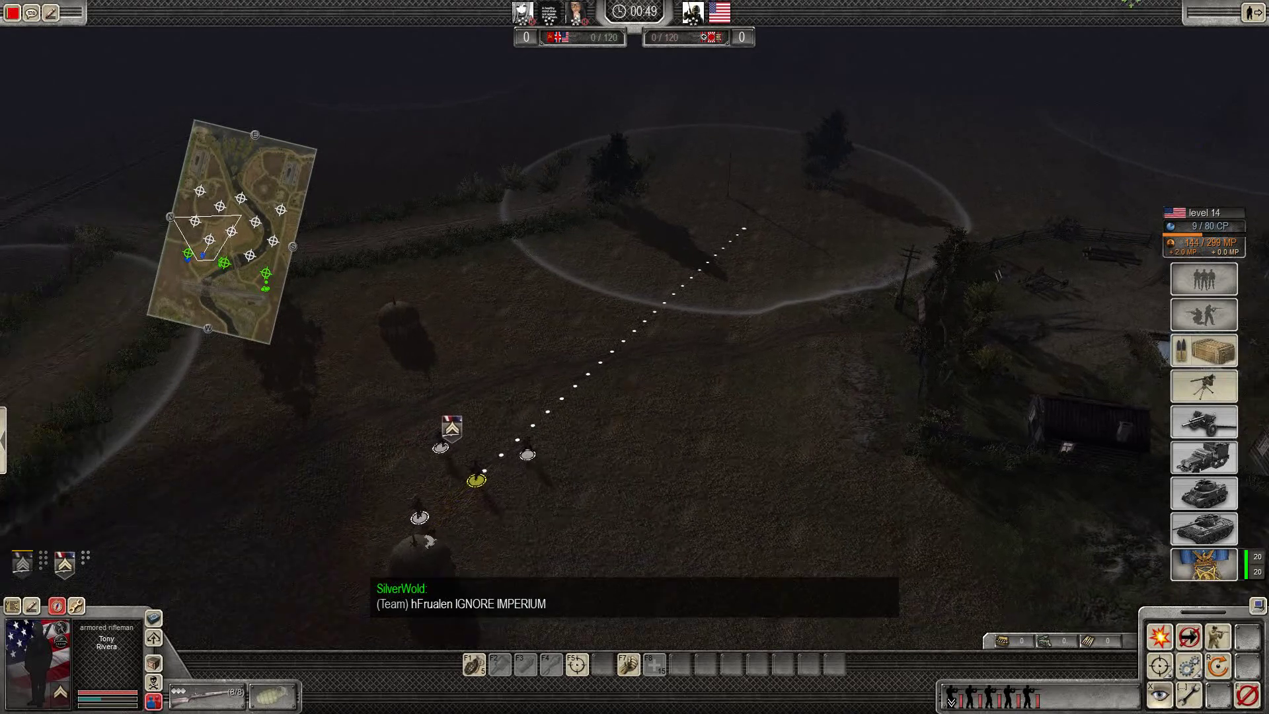
{"action": "key", "text": "Up"}
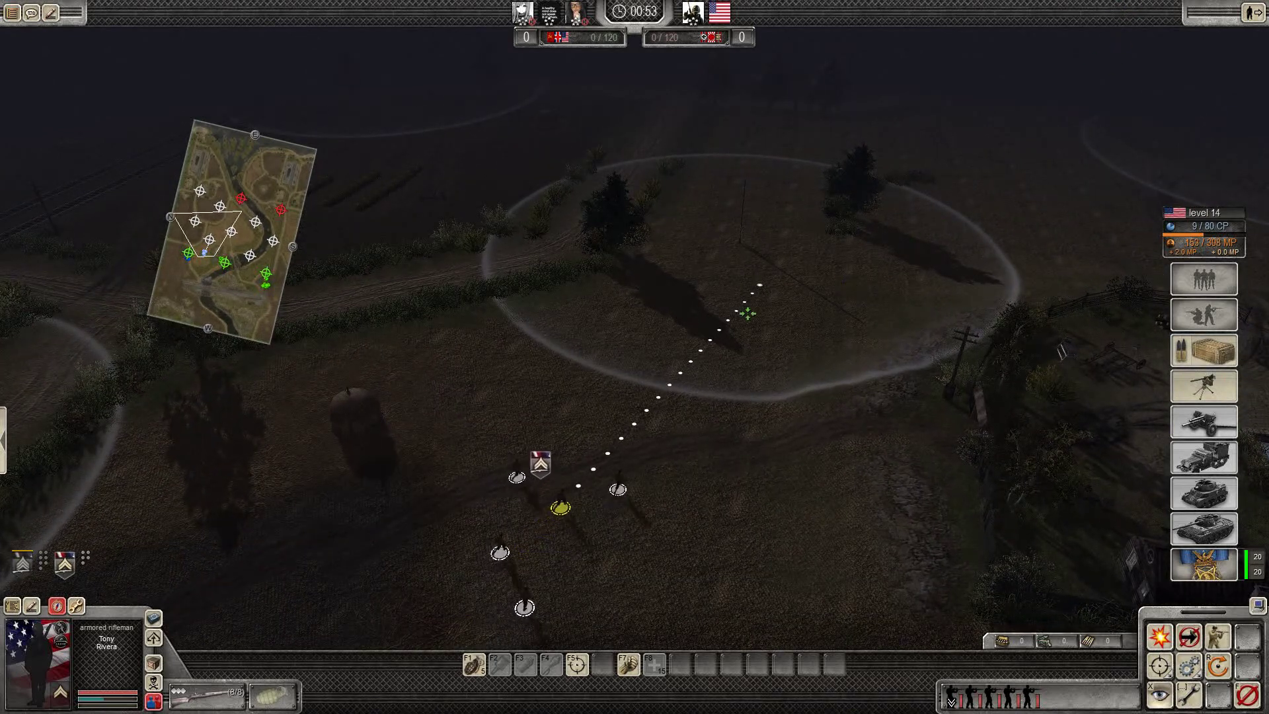
{"action": "scroll", "coordinate": [745, 314], "scroll_direction": "down", "scroll_amount": 5}
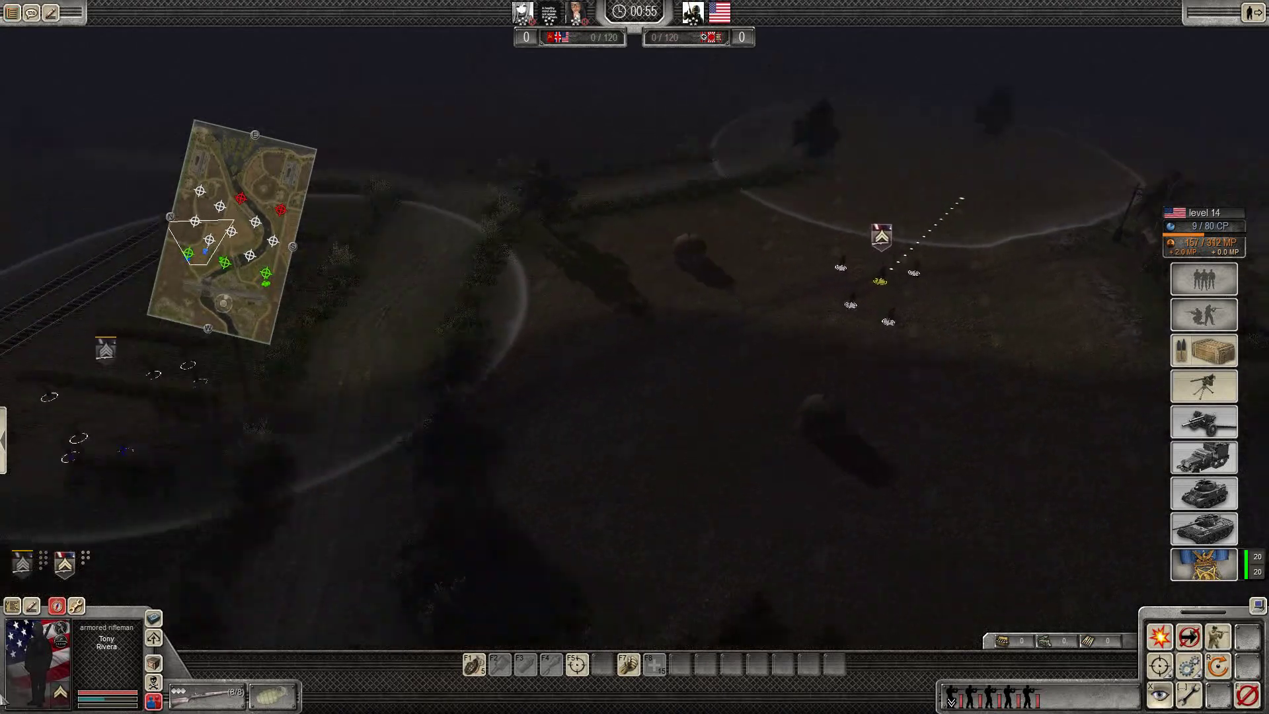
- Box-select a group of soldiers and send them forward
{"action": "key", "text": "1"}
{"action": "key", "text": "1"}
{"action": "scroll", "coordinate": [475, 315], "scroll_direction": "up", "scroll_amount": 2}
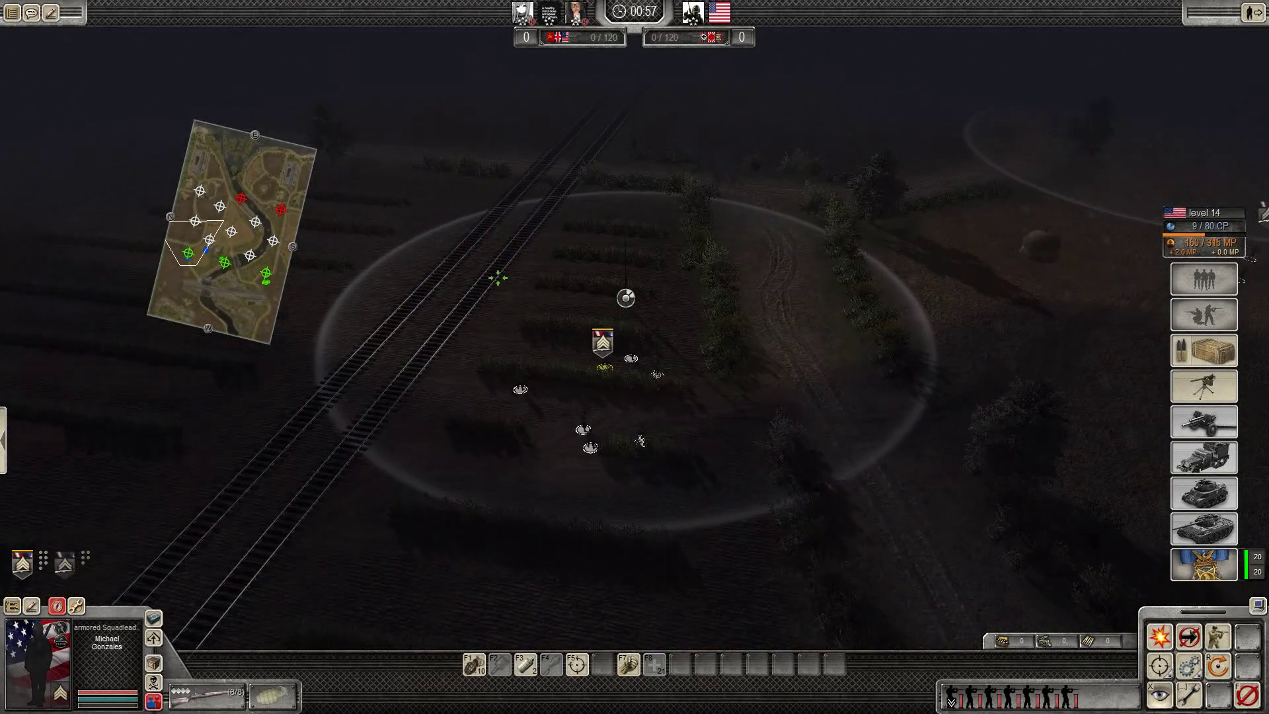
{"action": "left_click_drag", "start_coordinate": [475, 314], "coordinate": [599, 446]}
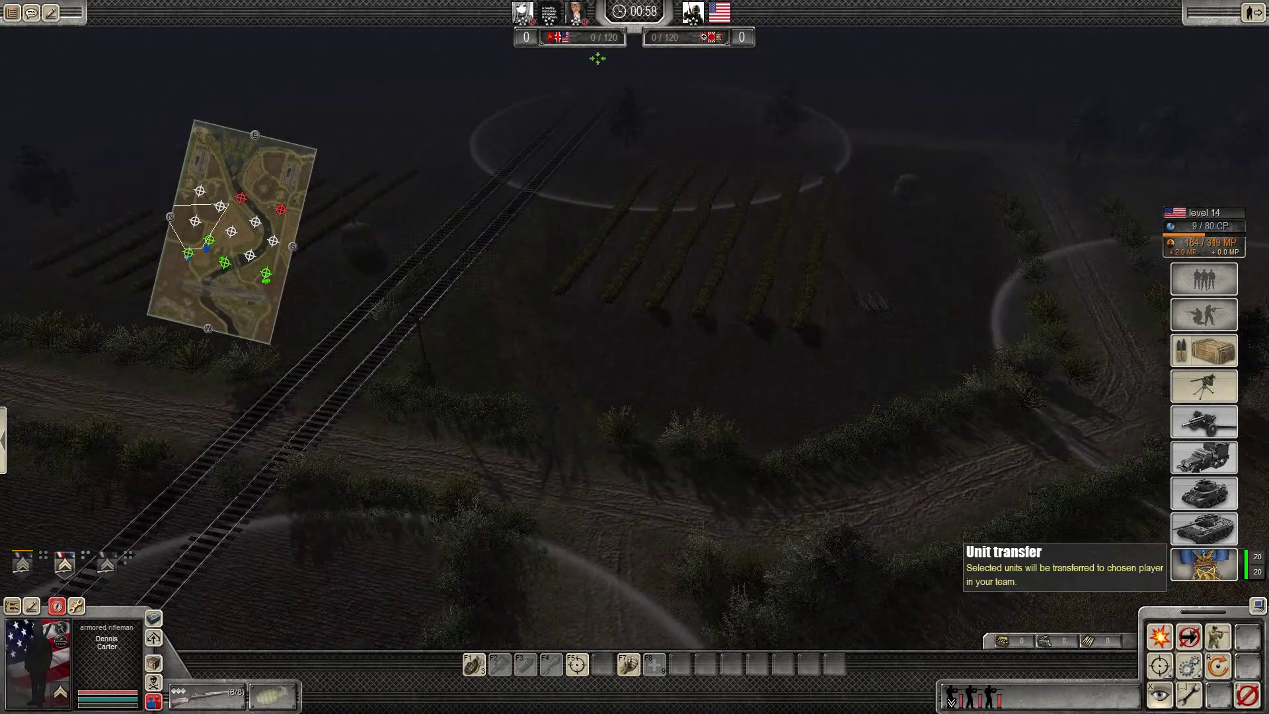
{"action": "right_click", "coordinate": [605, 150]}
{"action": "scroll", "coordinate": [489, 516], "scroll_direction": "down", "scroll_amount": 3}
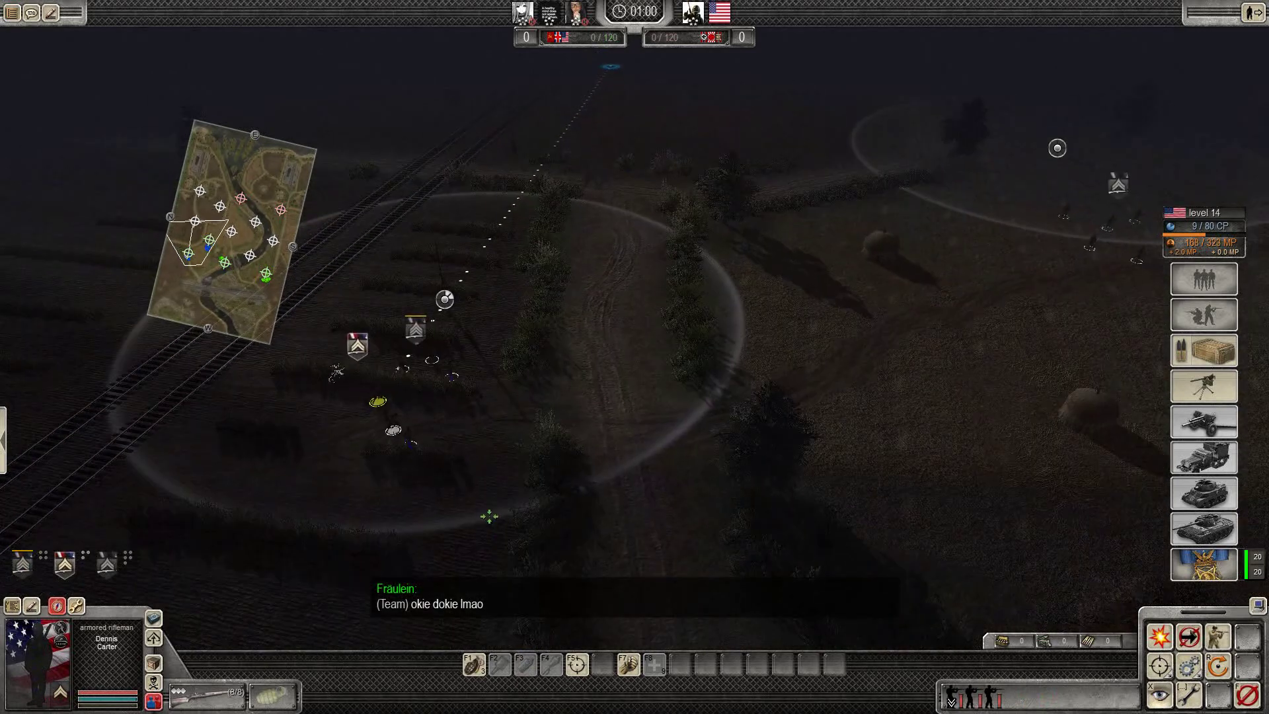
{"action": "left_click", "coordinate": [750, 319]}
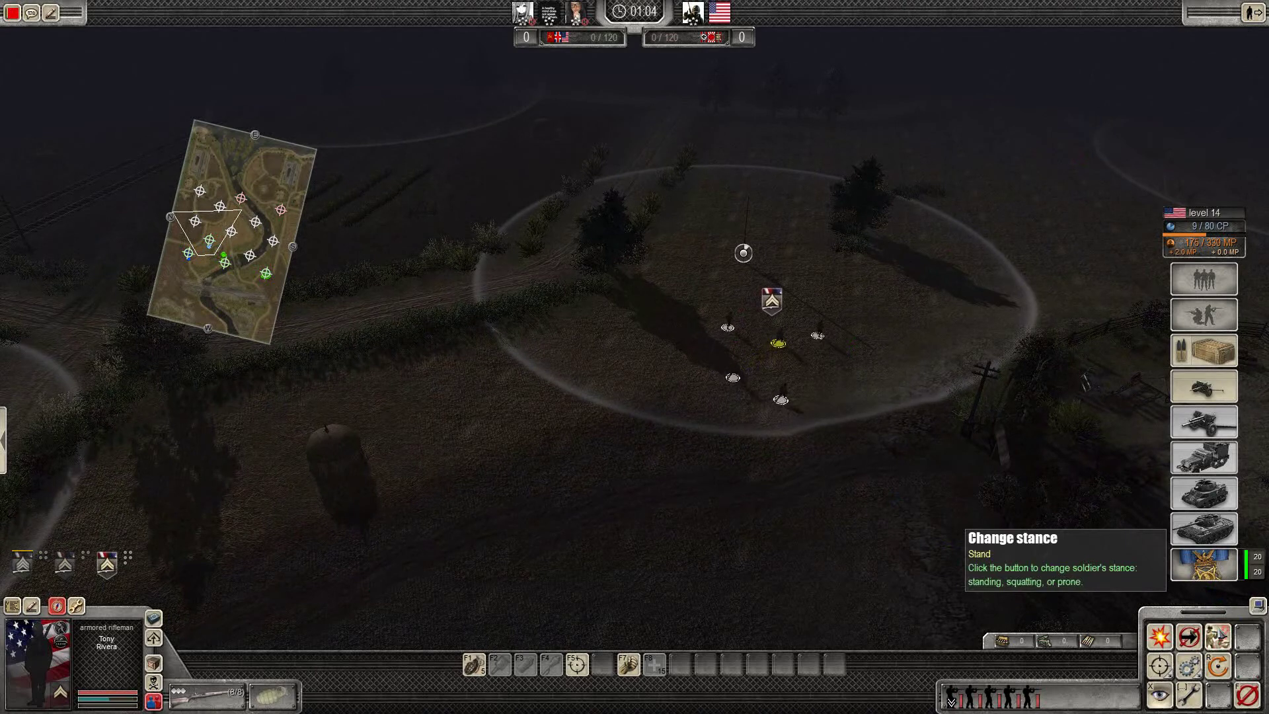
- Send the squad leader's squad to the railway capture zone and another squad further ahead
{"action": "key", "text": "Left"}
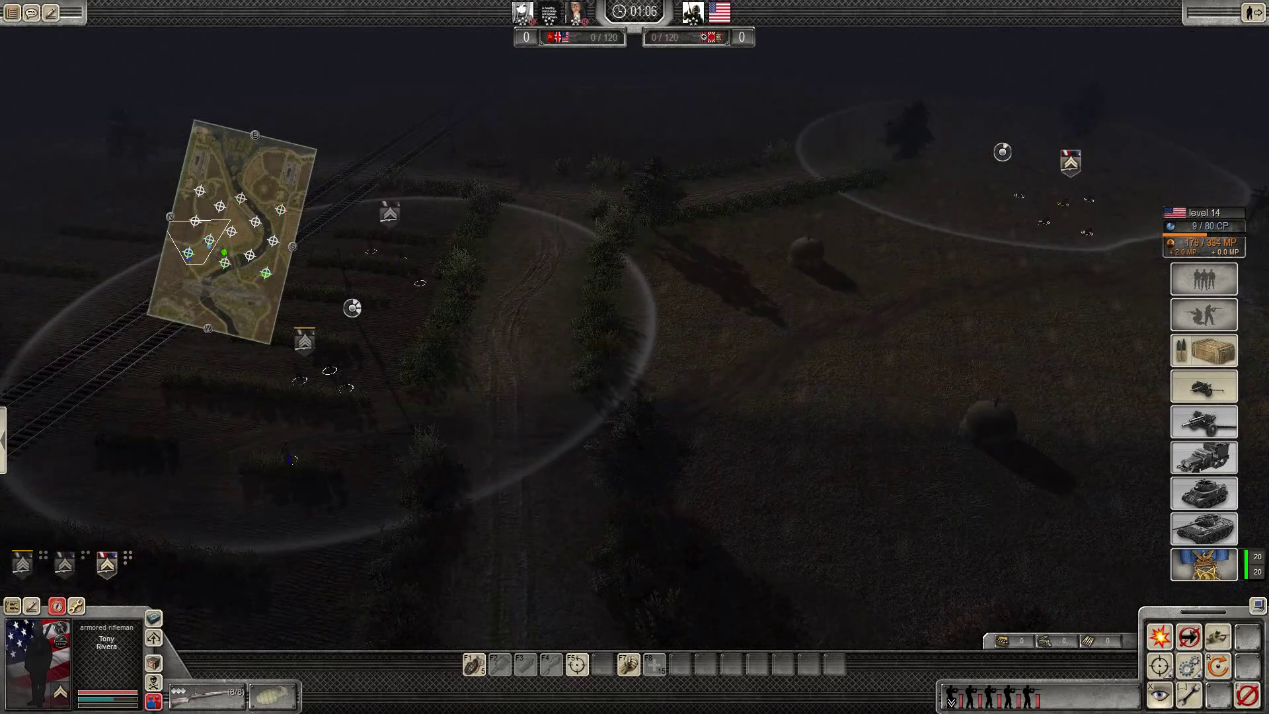
{"action": "left_click", "coordinate": [612, 372]}
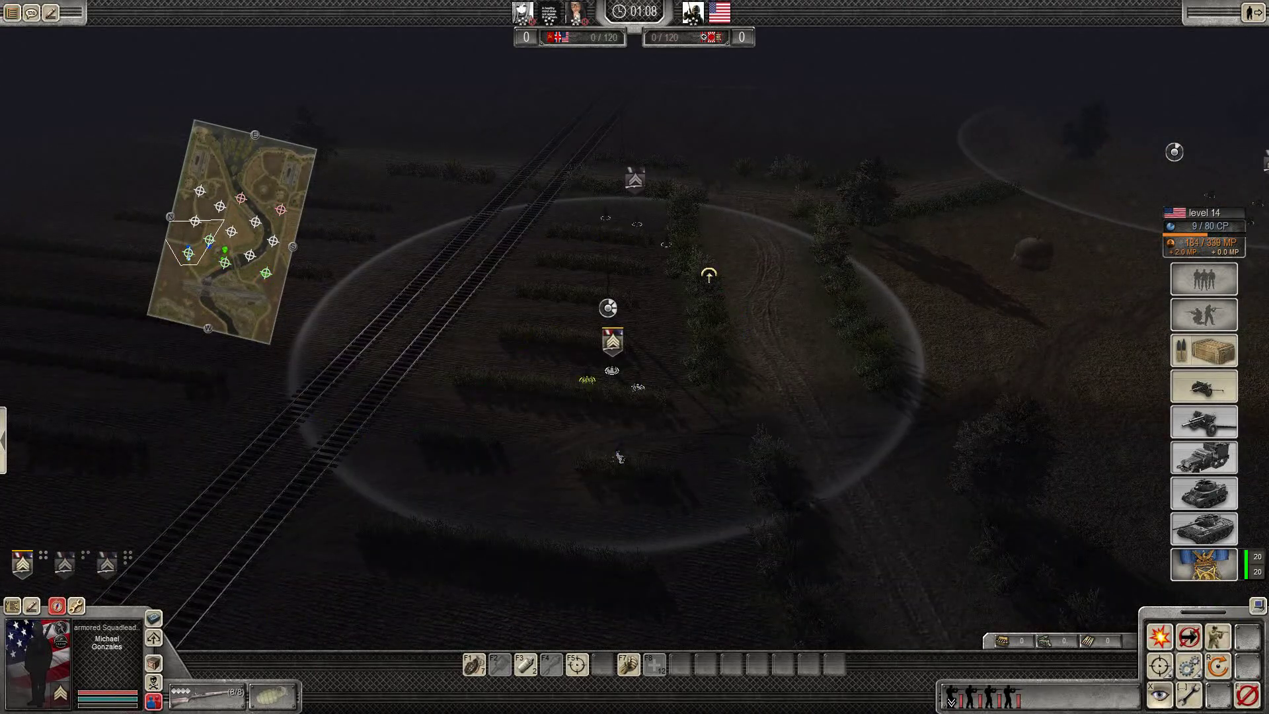
{"action": "right_click", "coordinate": [522, 348]}
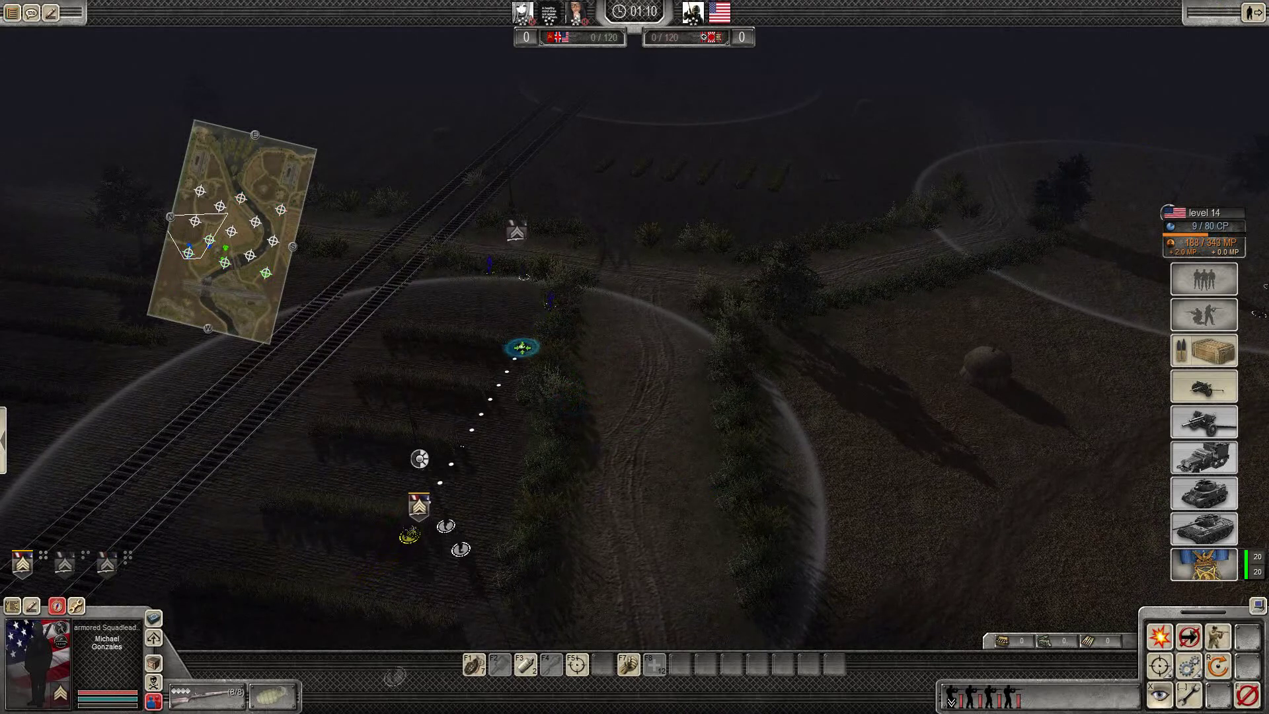
{"action": "key", "text": "Right"}
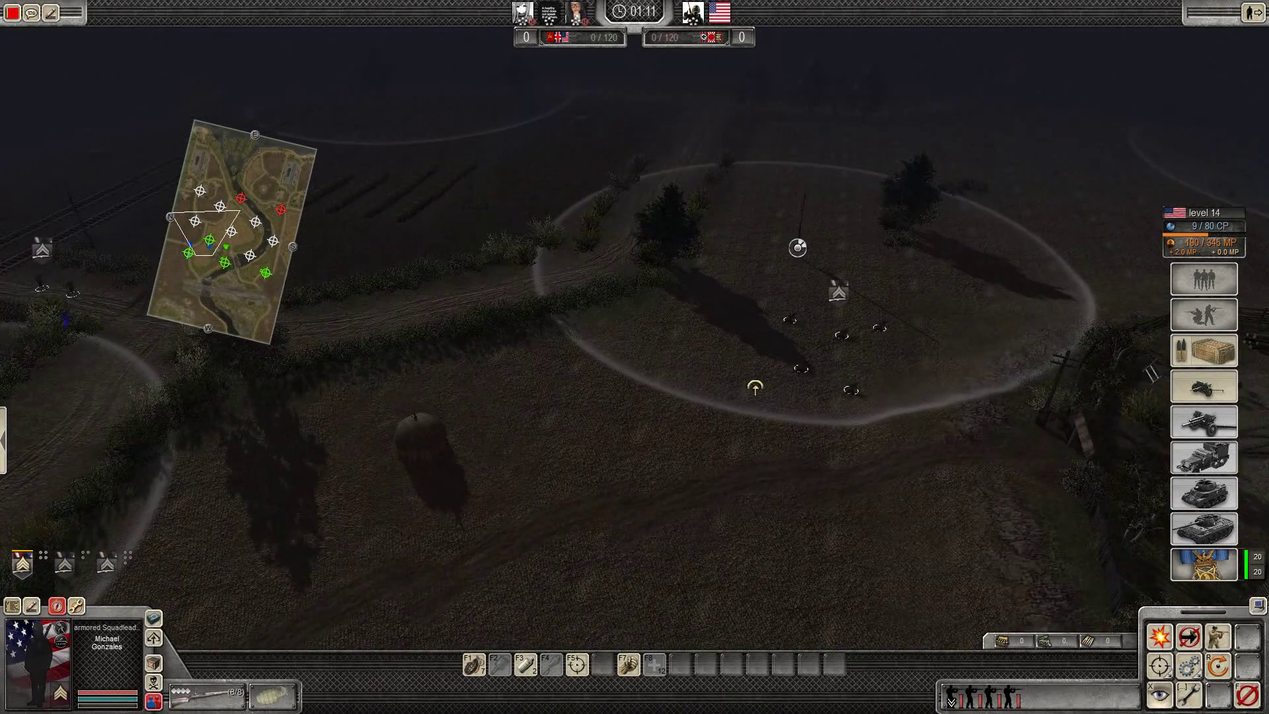
{"action": "scroll", "coordinate": [634, 357], "scroll_direction": "down", "scroll_amount": 3}
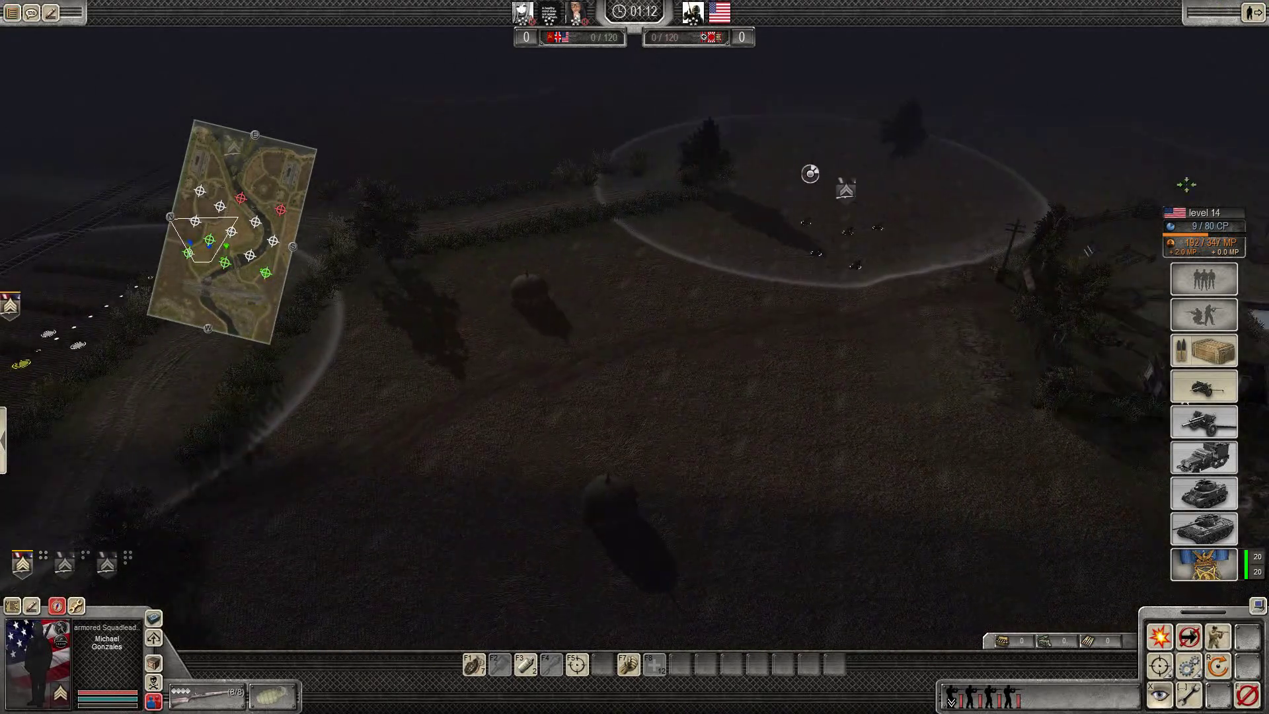
{"action": "right_click", "coordinate": [968, 215]}
{"action": "key", "text": "Left"}
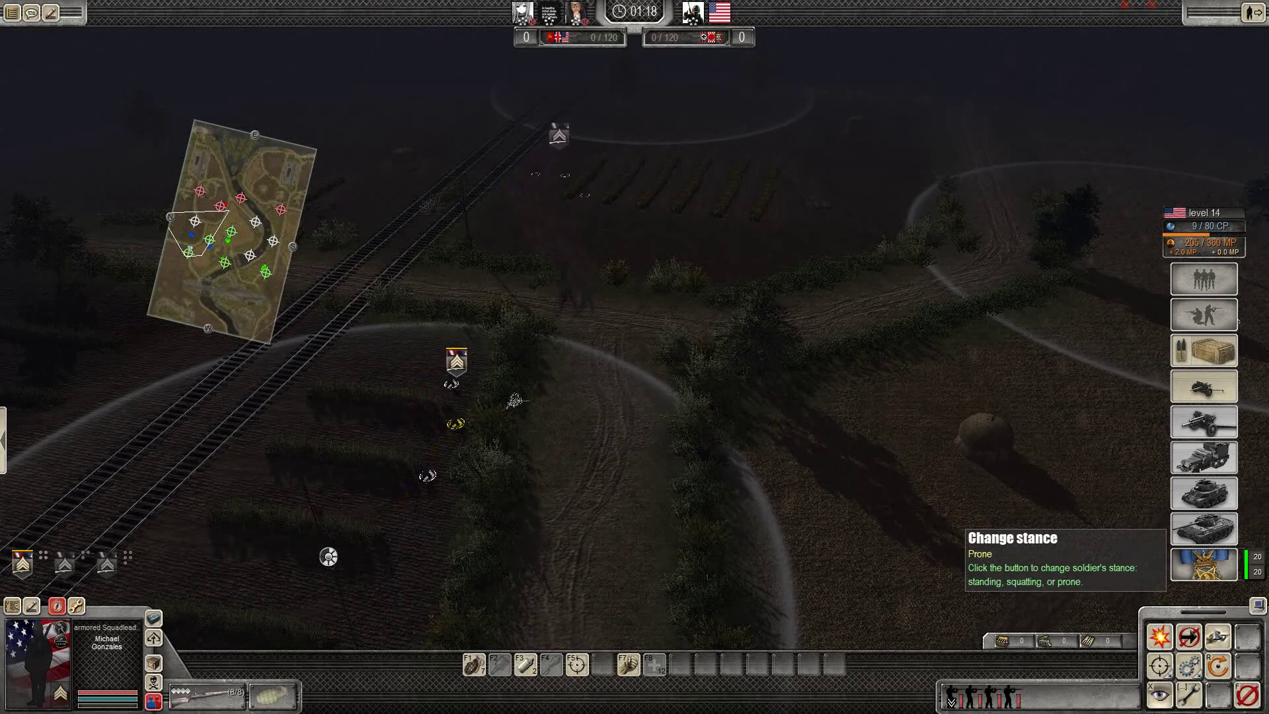
- Put the rifleman in the capture zone into Squat stance, then deselect him
{"action": "left_click", "coordinate": [634, 298]}
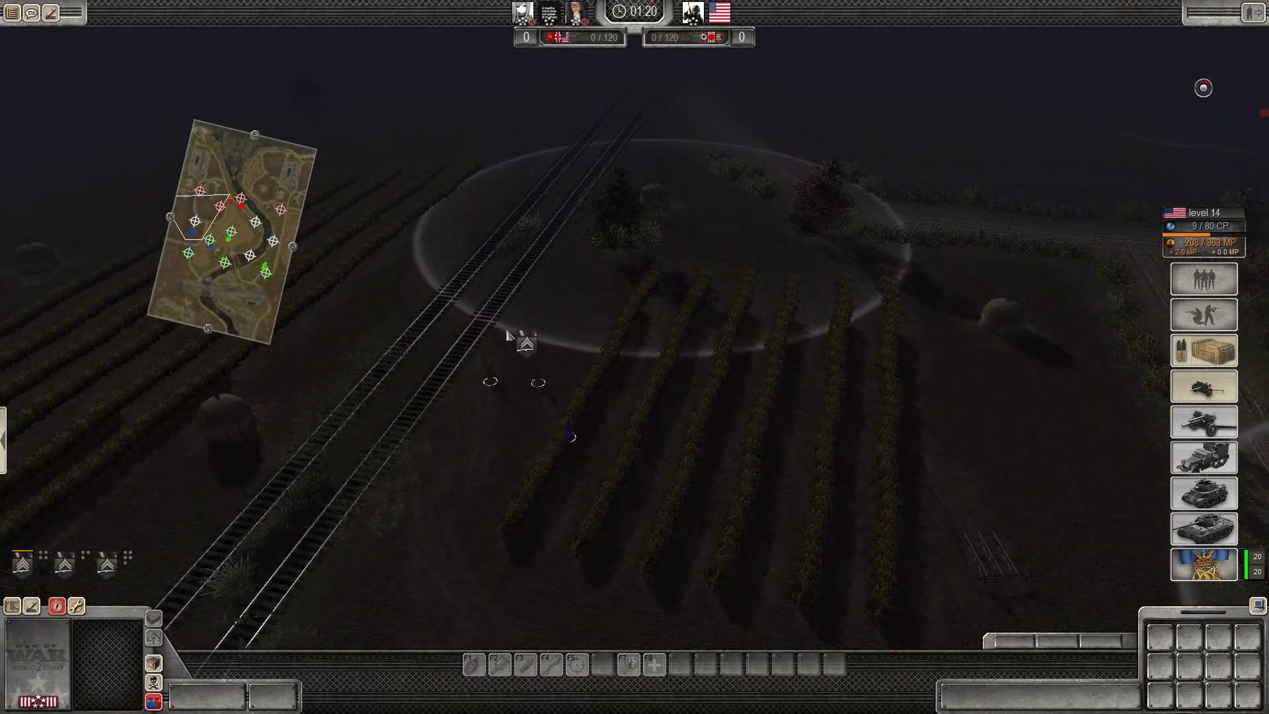
{"action": "left_click", "coordinate": [523, 340]}
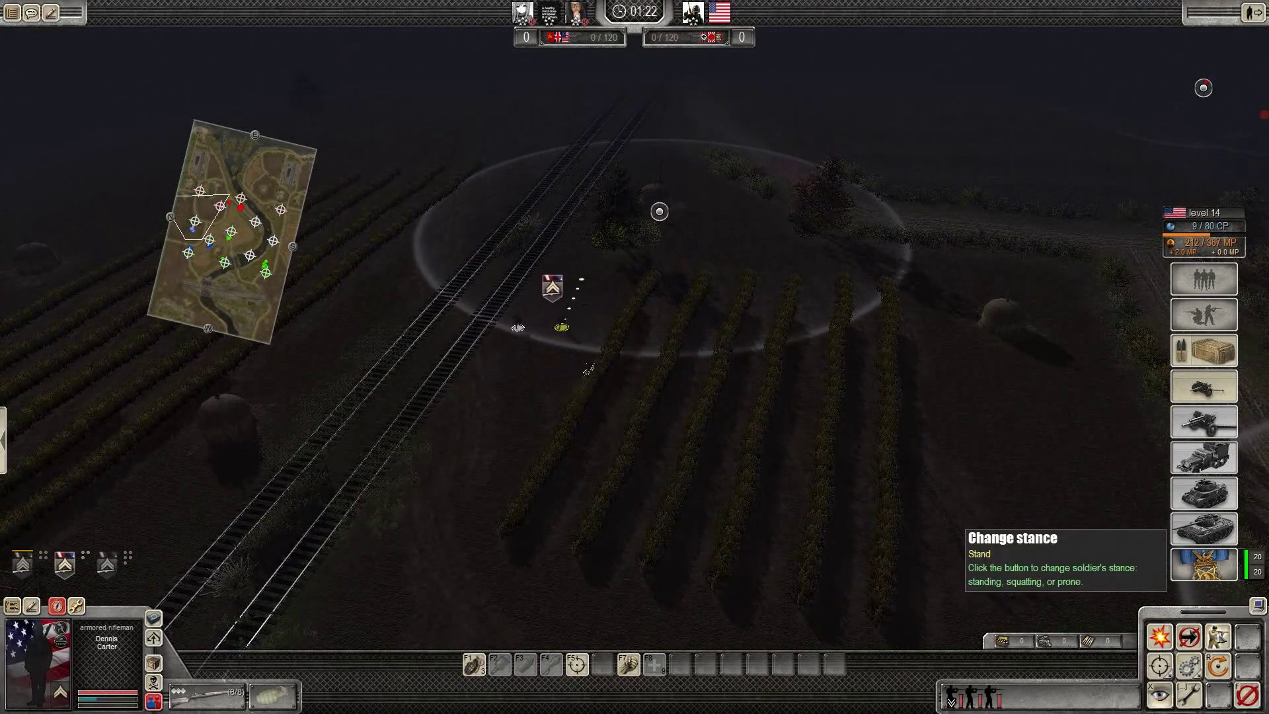
{"action": "left_click", "coordinate": [1218, 637]}
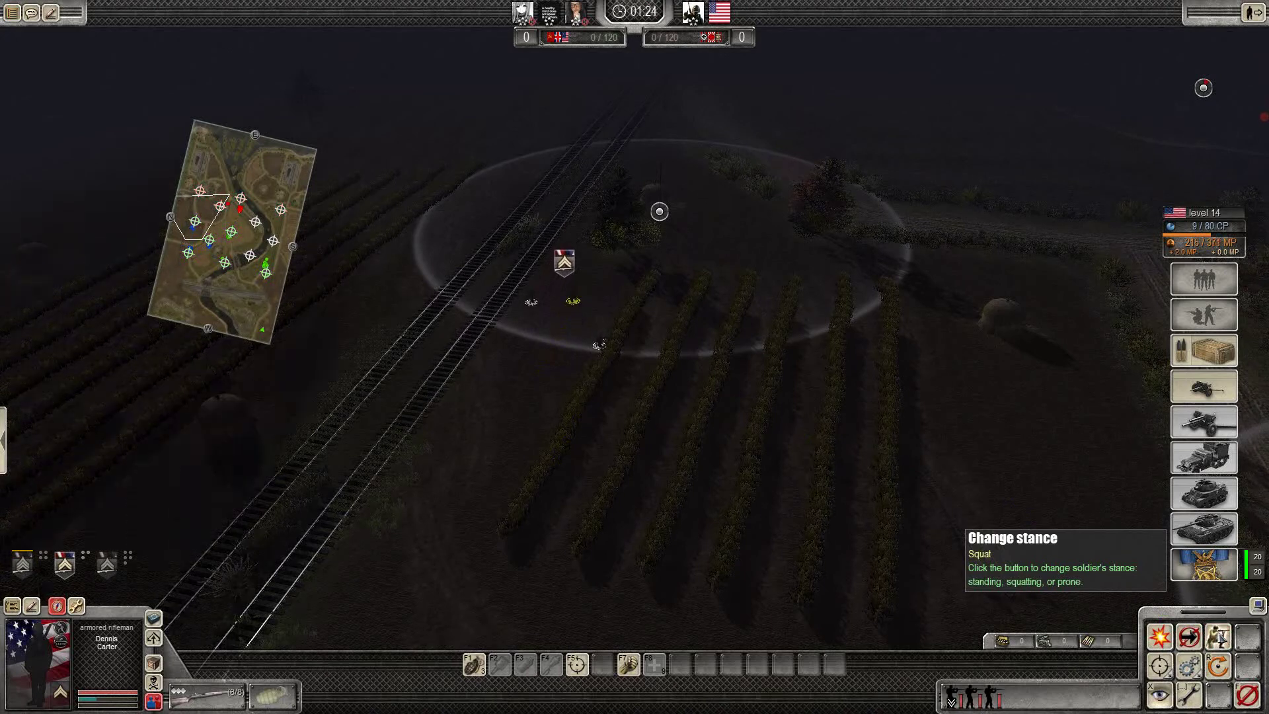
{"action": "left_click", "coordinate": [1218, 637]}
{"action": "right_click", "coordinate": [1091, 495]}
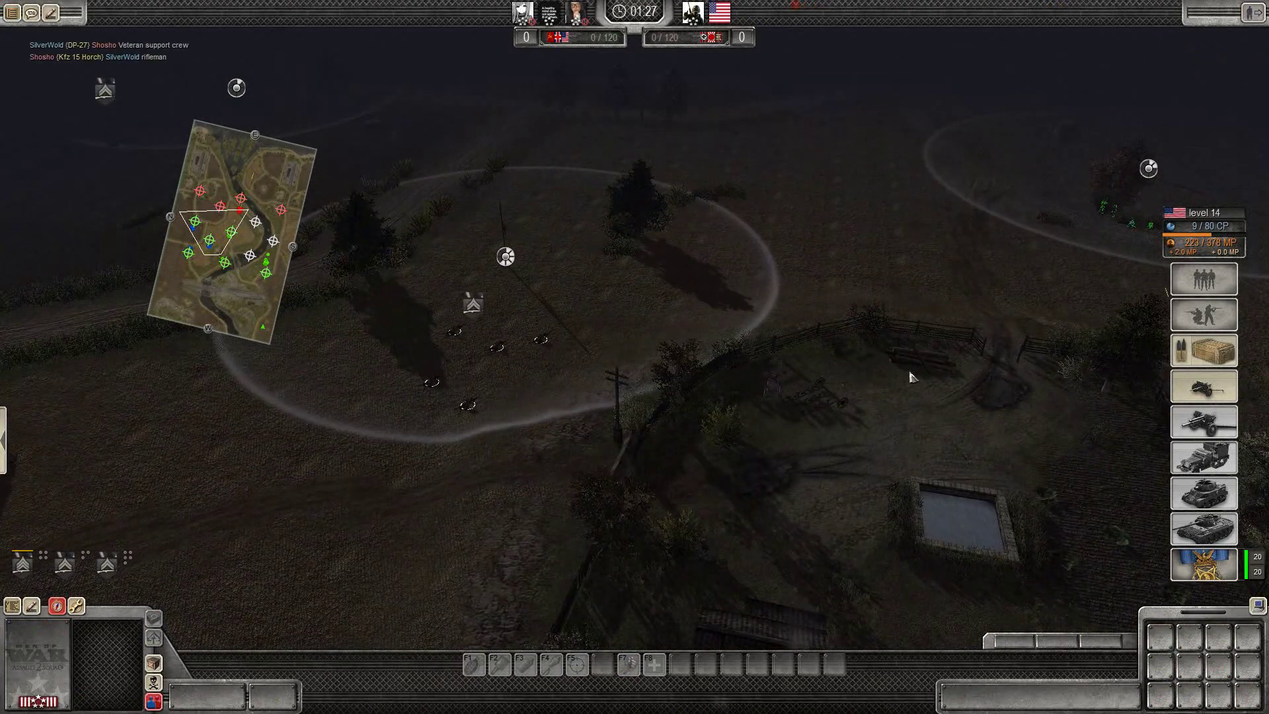
- Browse the Infantry and Support reinforcement lists, then close the panel
{"action": "left_click", "coordinate": [1205, 563]}
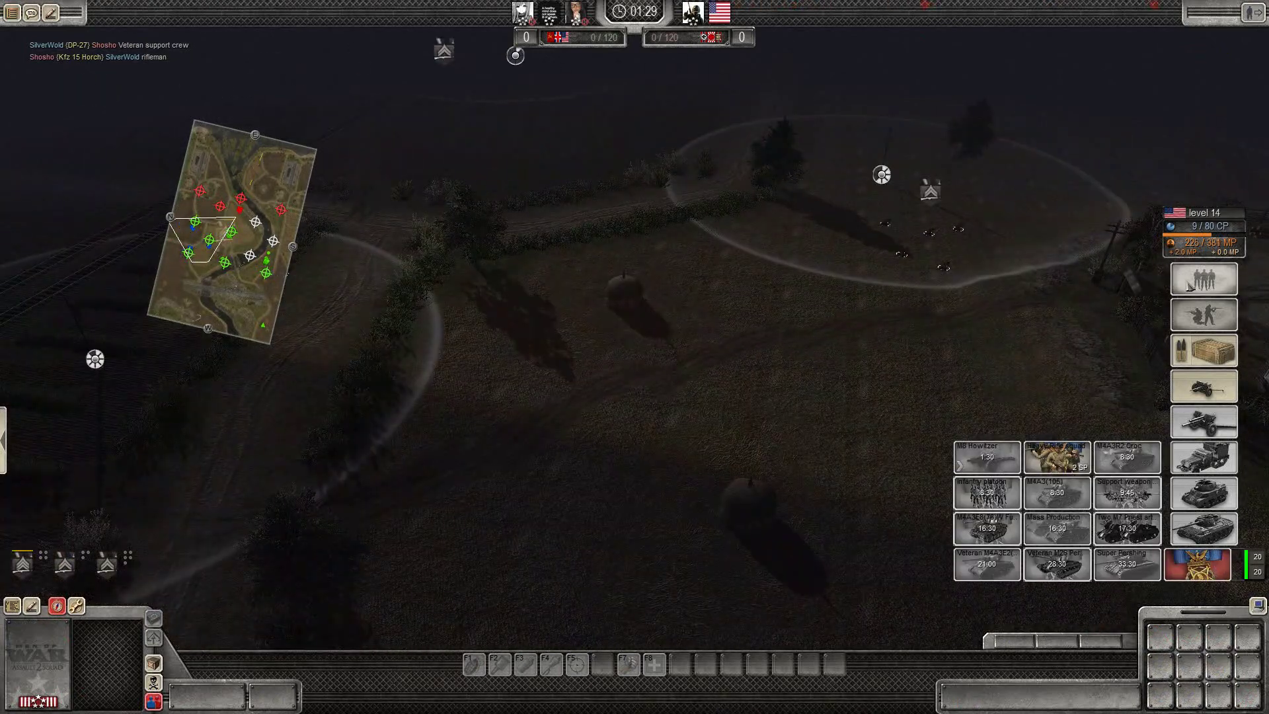
{"action": "left_click", "coordinate": [1203, 282]}
{"action": "left_click", "coordinate": [1204, 316]}
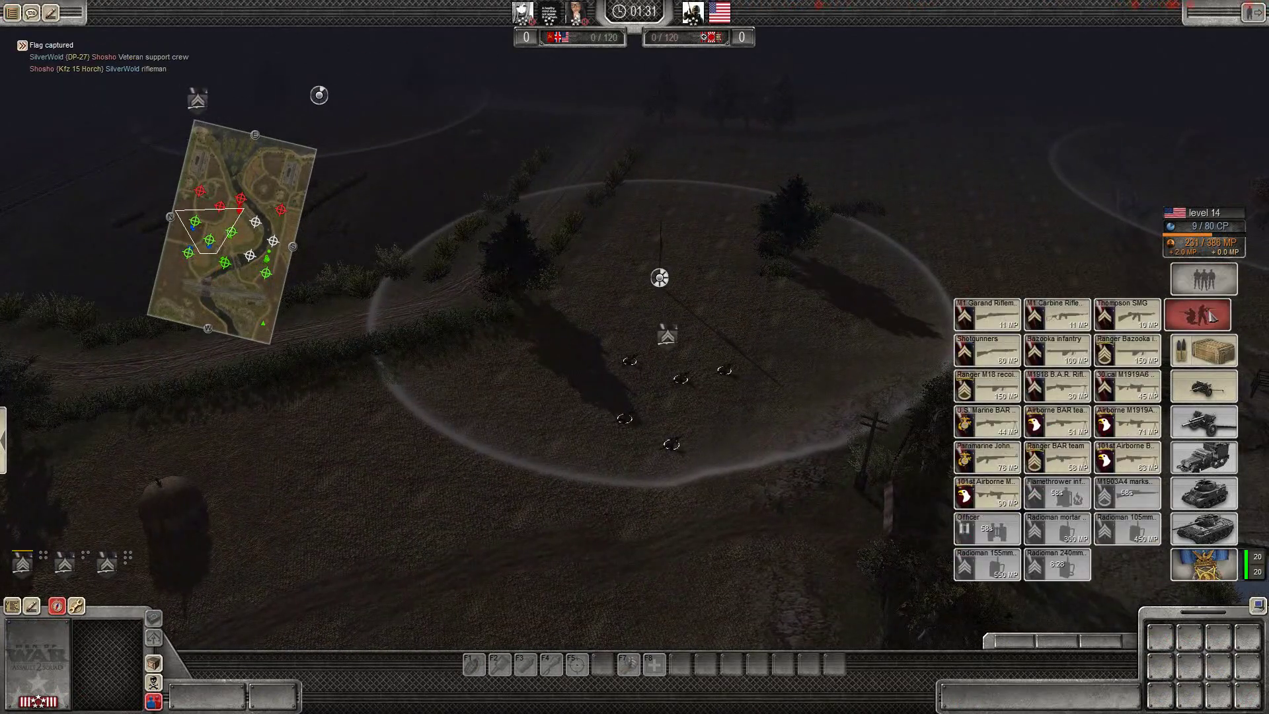
{"action": "left_click", "coordinate": [1204, 387]}
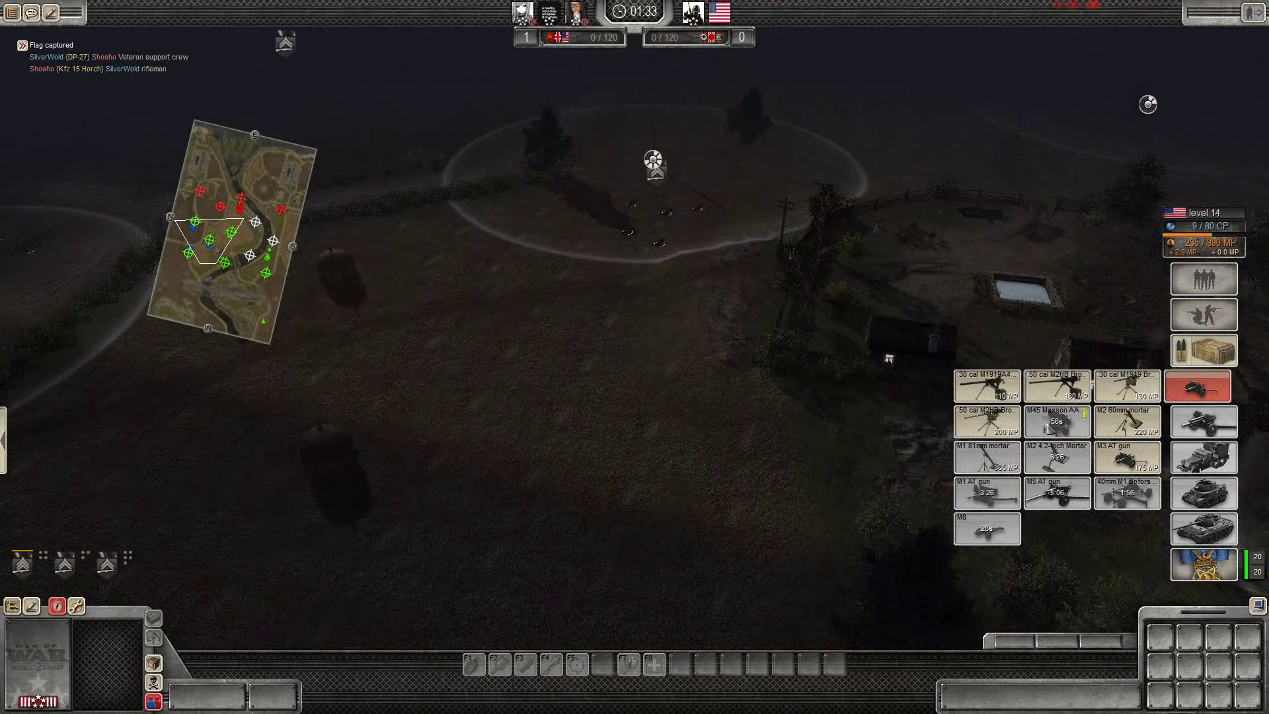
{"action": "key", "text": "Left"}
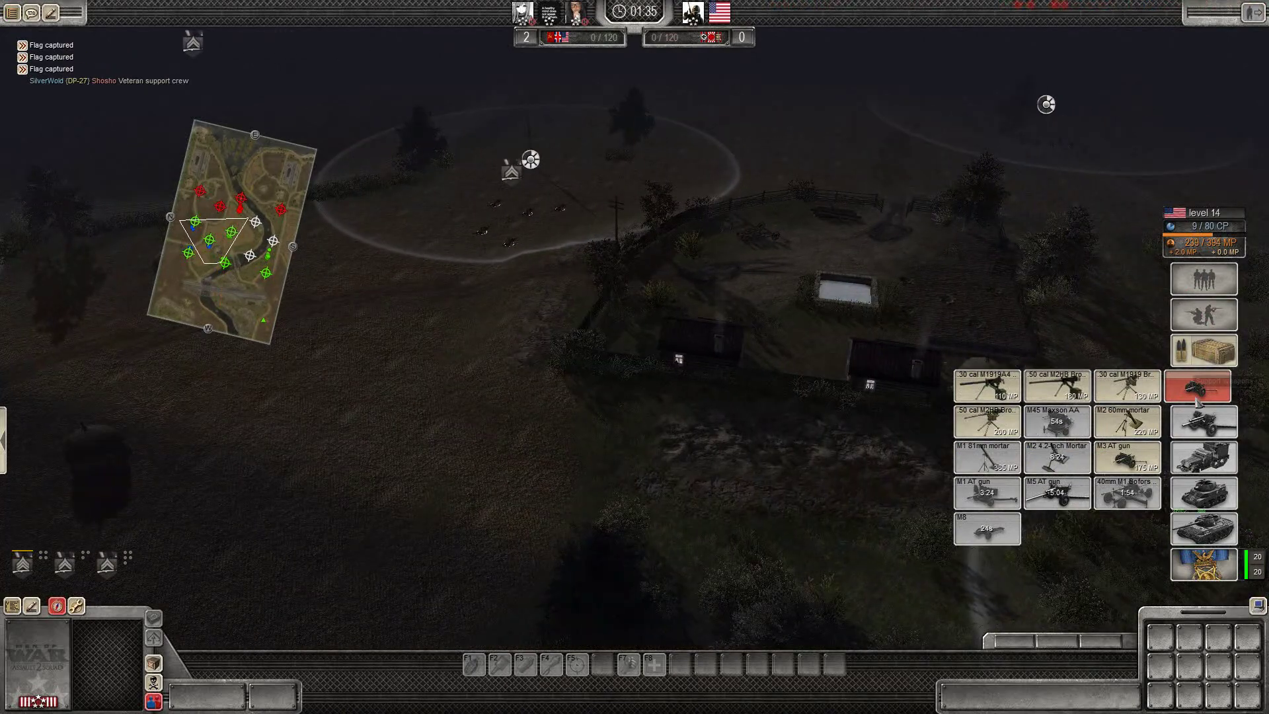
{"action": "left_click", "coordinate": [1197, 385]}
{"action": "key", "text": "Left"}
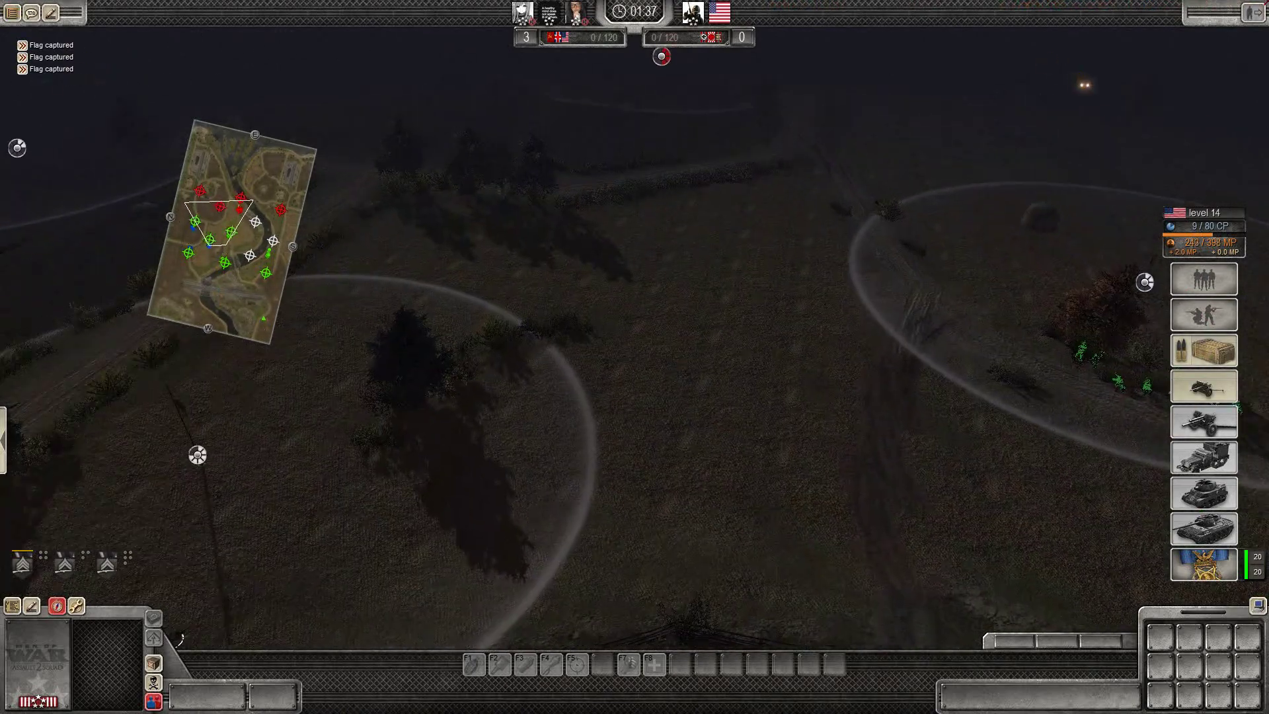
- Pan the view around the railway capture zone
{"action": "key", "text": "Left"}
{"action": "key", "text": "Left"}
{"action": "key", "text": "Left"}
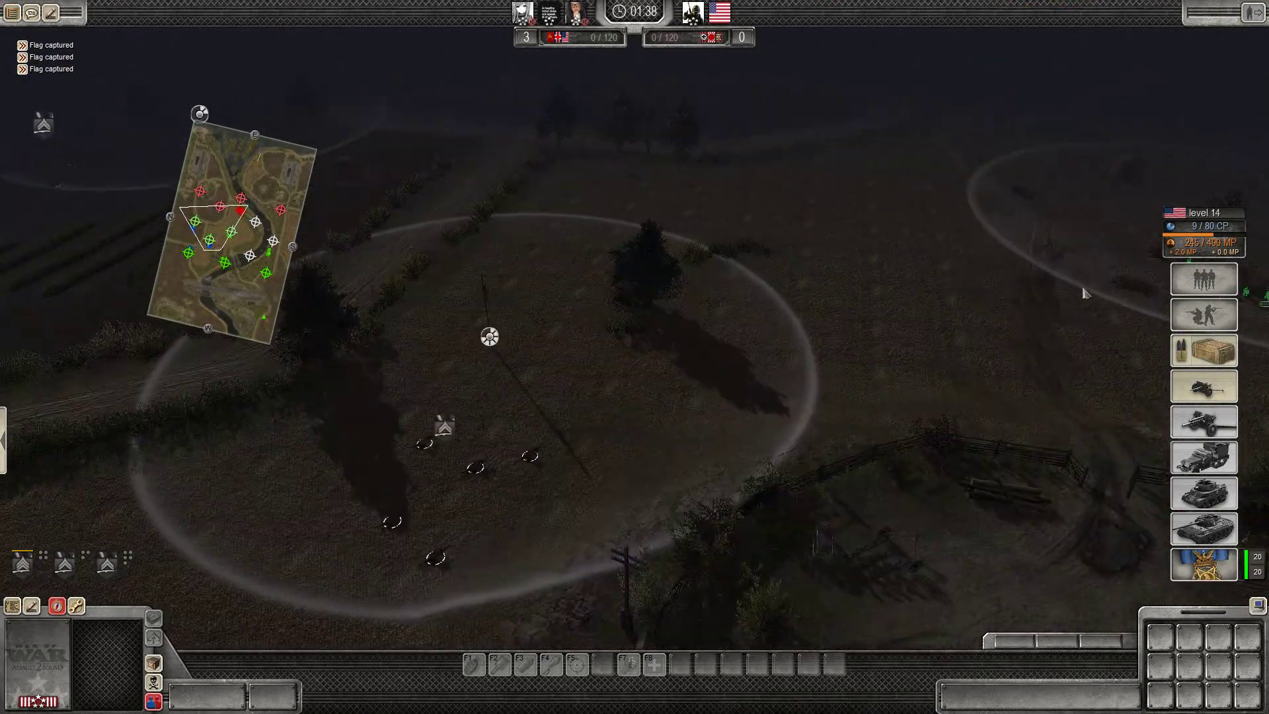
{"action": "key", "text": "Right"}
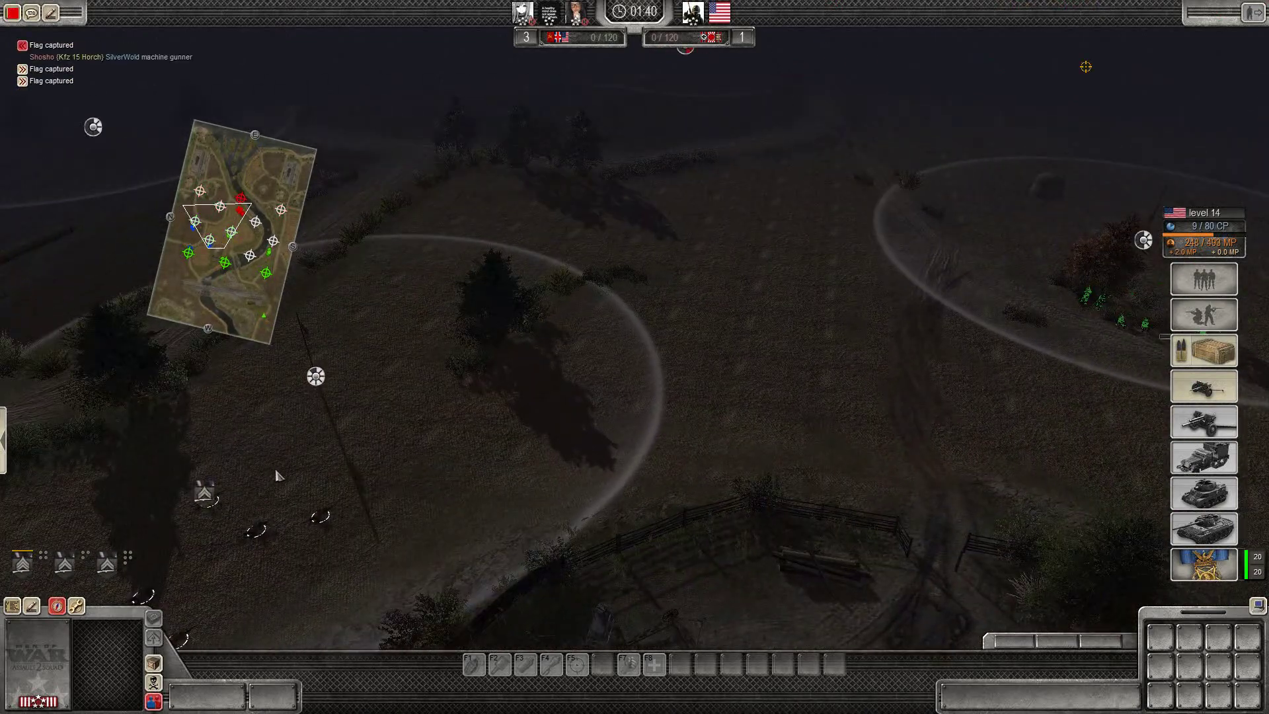
{"action": "left_click", "coordinate": [228, 229]}
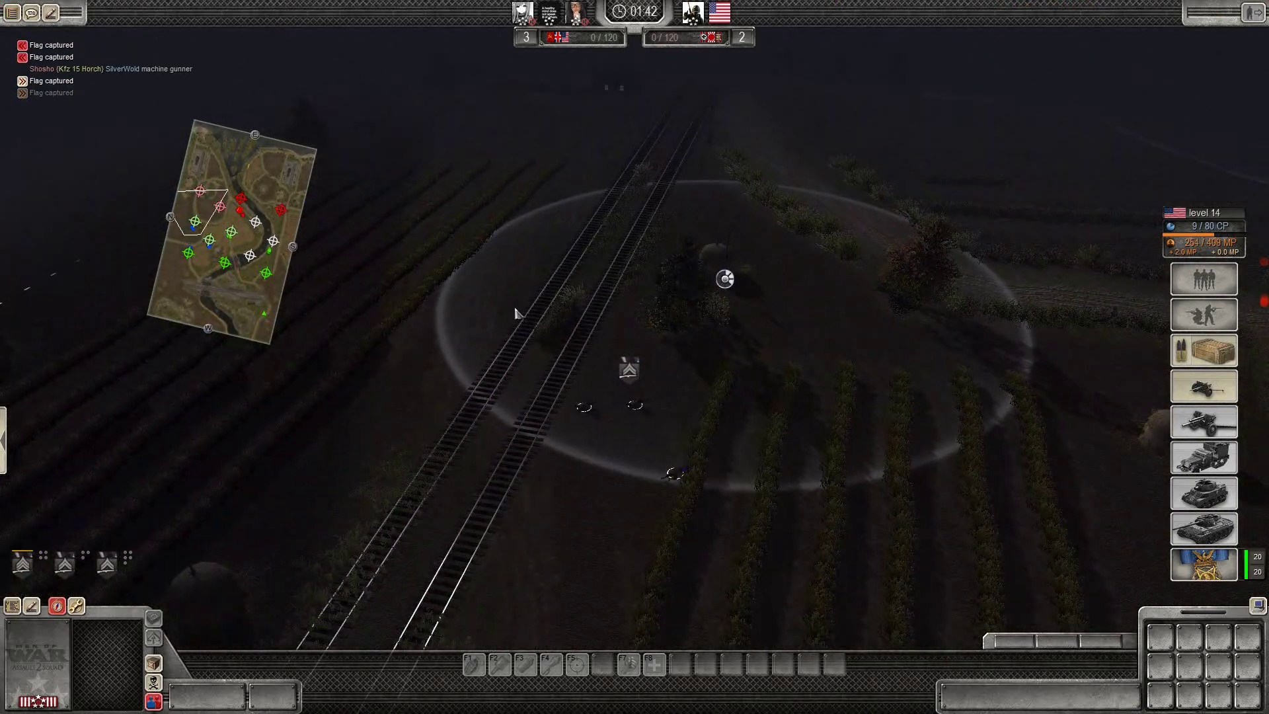
{"action": "key", "text": "Down"}
{"action": "key", "text": "Up"}
{"action": "key", "text": "Down"}
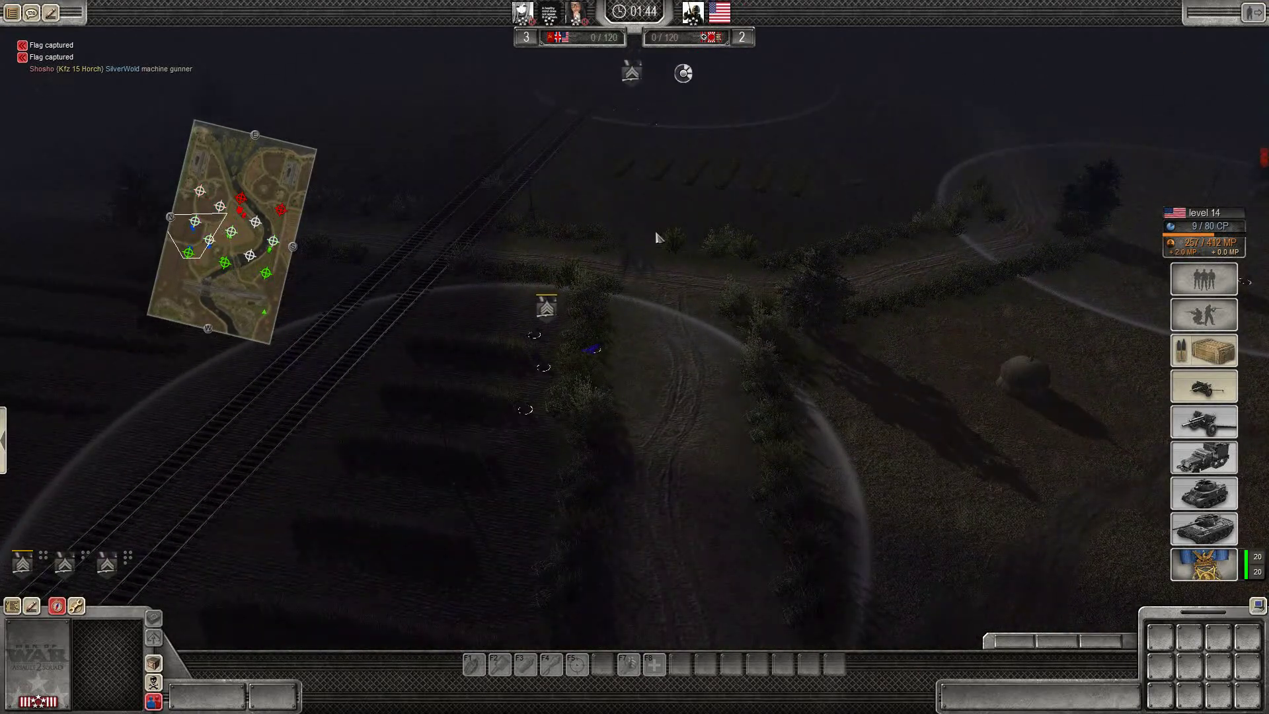
- Jump between squads' capture zones on the minimap, then bring the farm and pond into view
{"action": "left_click", "coordinate": [229, 228]}
{"action": "left_click", "coordinate": [219, 212]}
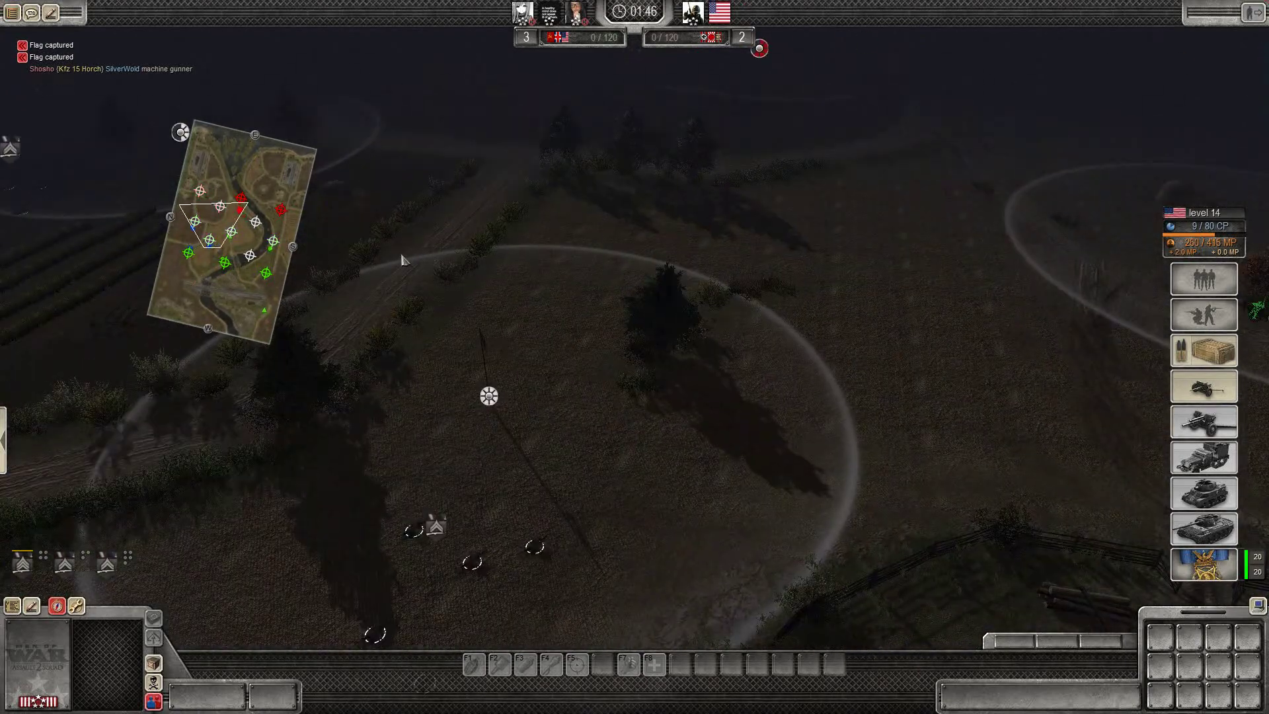
{"action": "left_click", "coordinate": [223, 222]}
{"action": "left_click", "coordinate": [224, 203]}
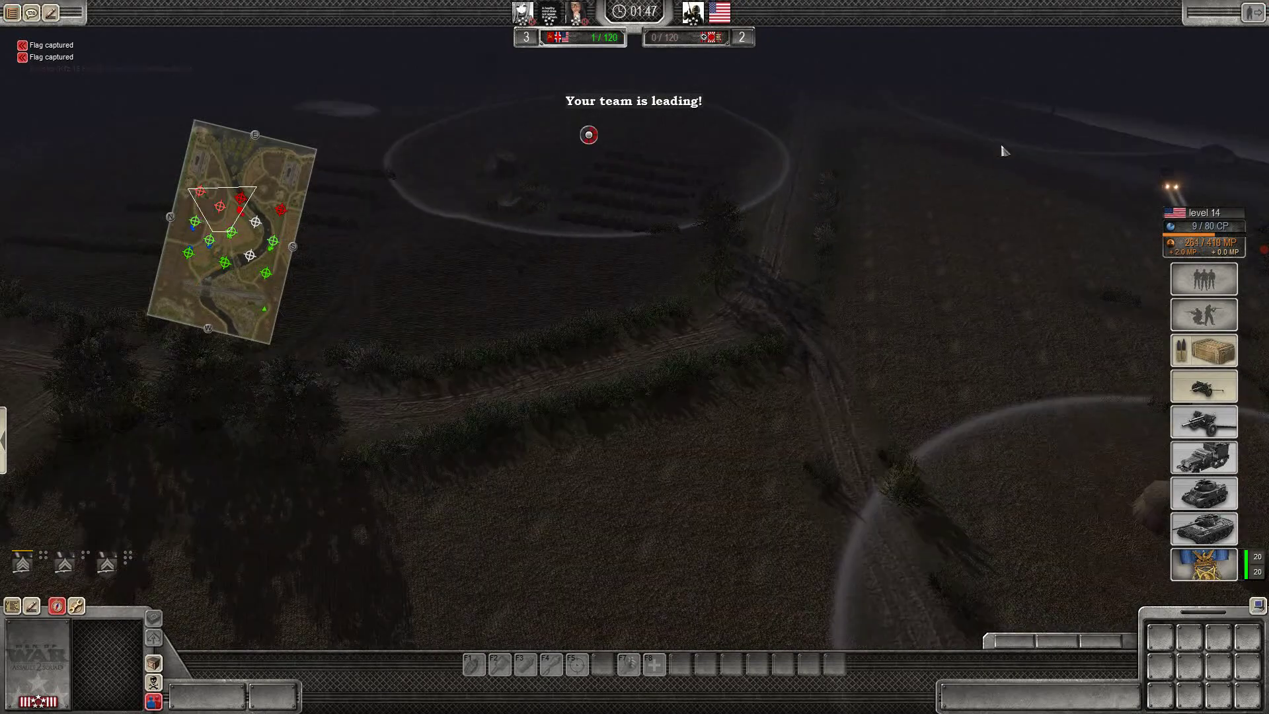
{"action": "left_click", "coordinate": [237, 203]}
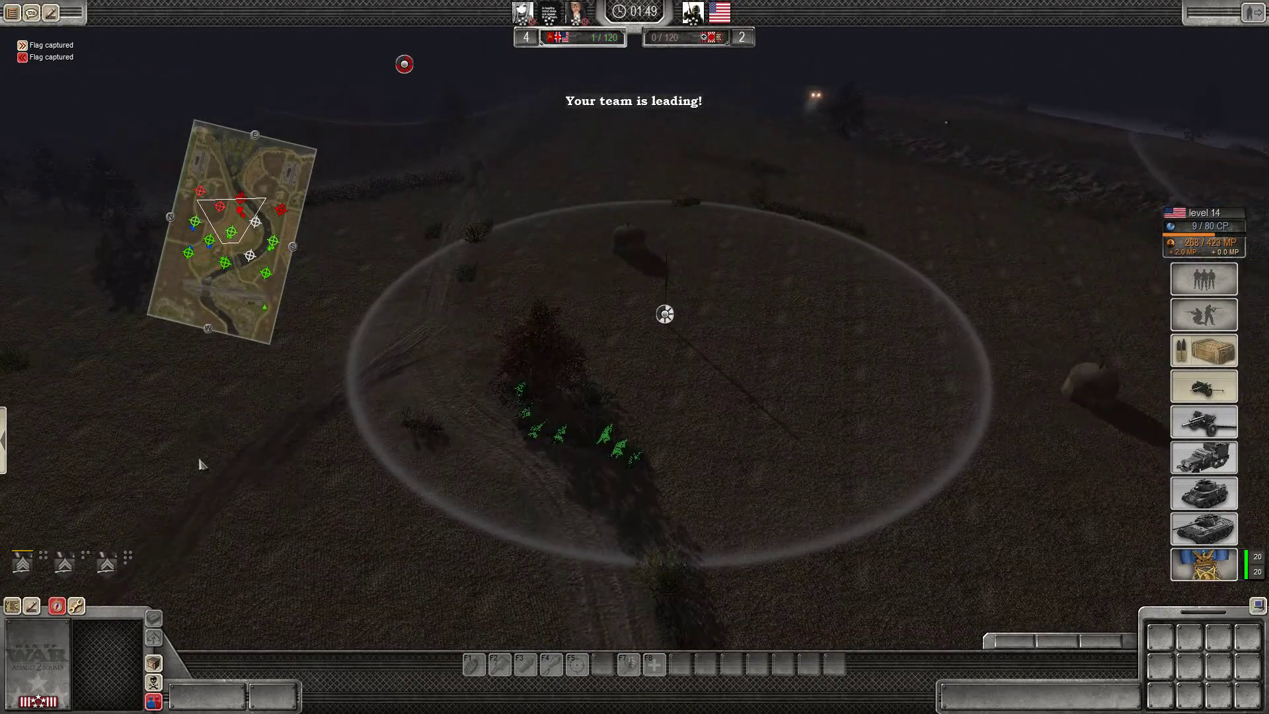
{"action": "left_click_drag", "start_coordinate": [200, 464], "coordinate": [646, 243]}
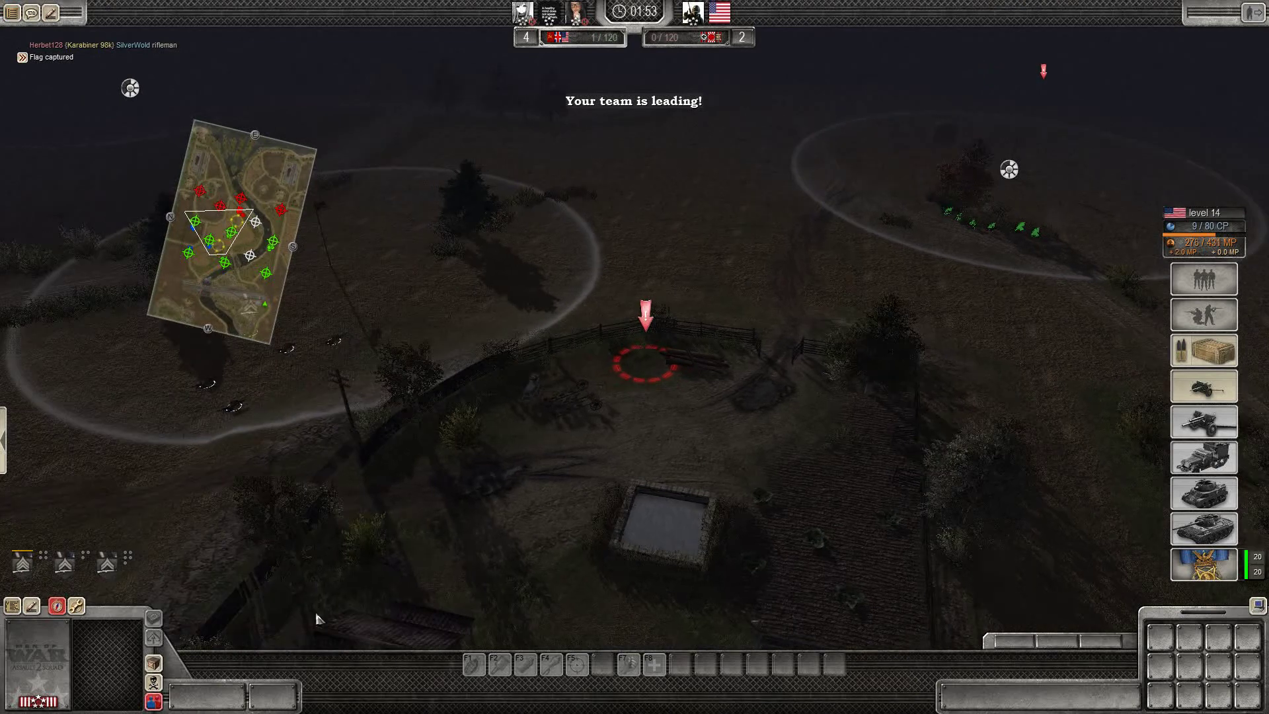
{"action": "left_click_drag", "start_coordinate": [542, 370], "coordinate": [246, 622]}
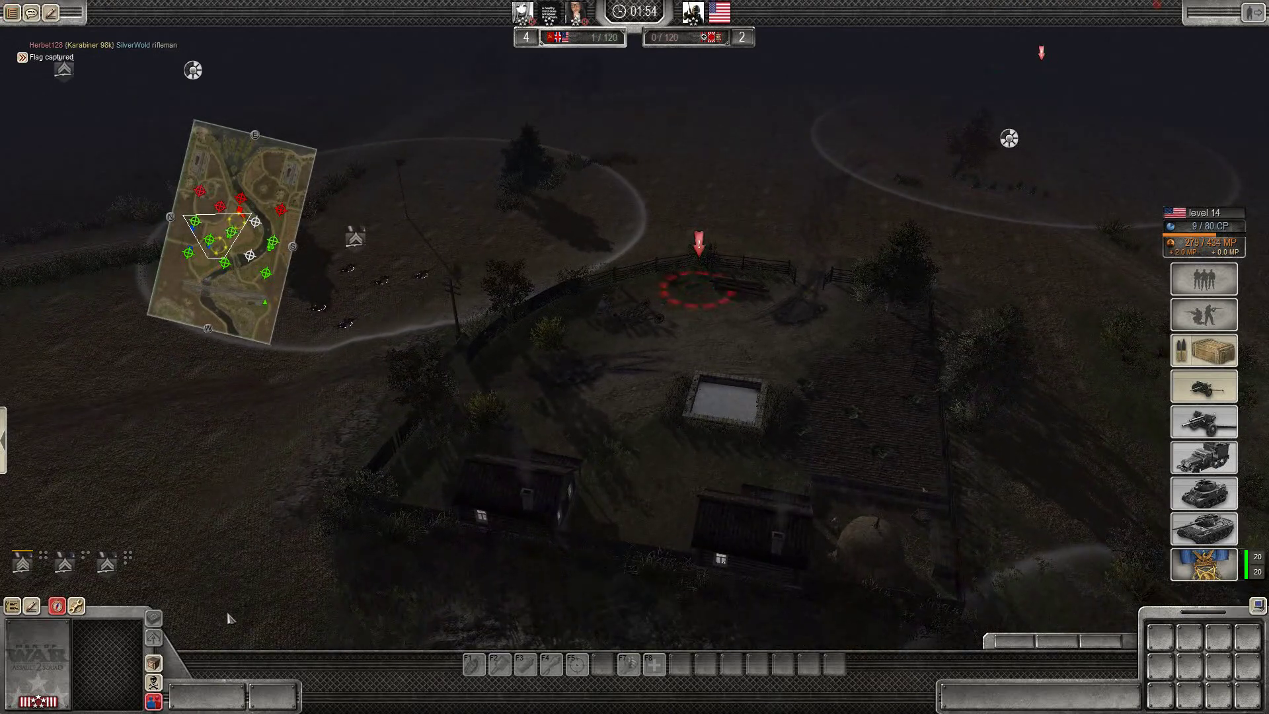
- Open the support-gun list and survey the river bridge, field and railway capture points
{"action": "left_click", "coordinate": [1204, 386]}
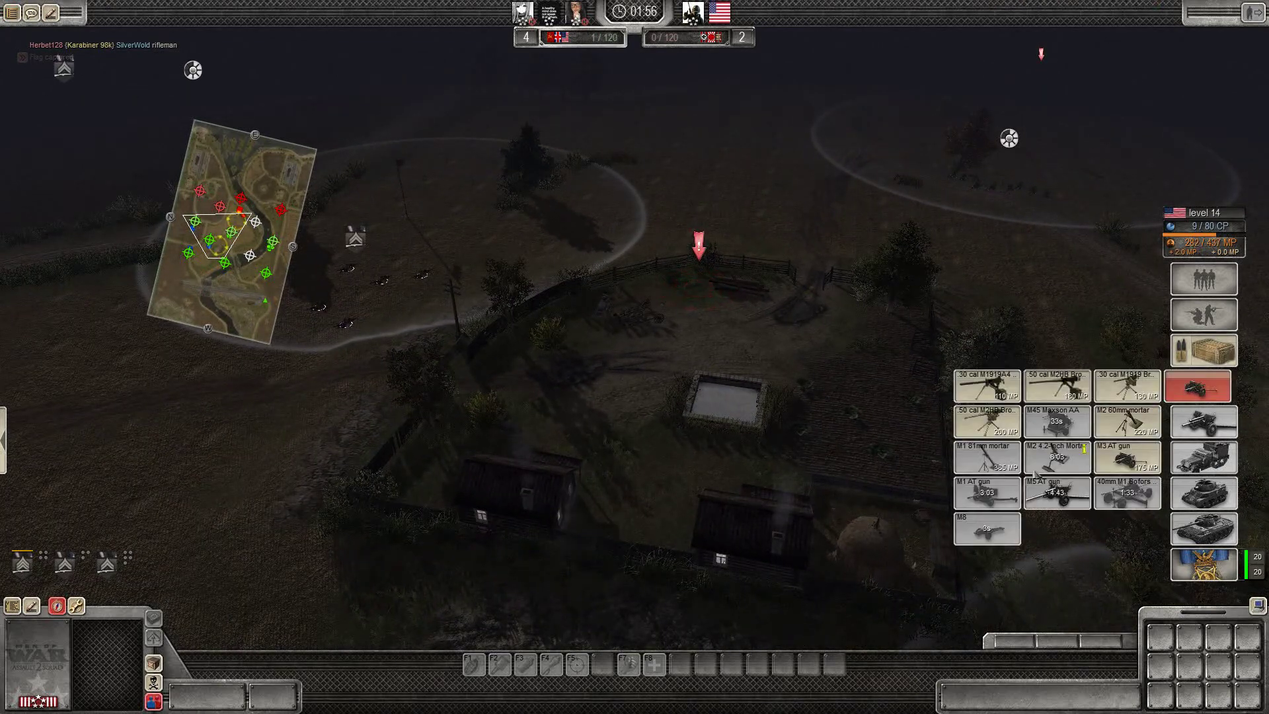
{"action": "left_click_drag", "start_coordinate": [634, 397], "coordinate": [297, 546]}
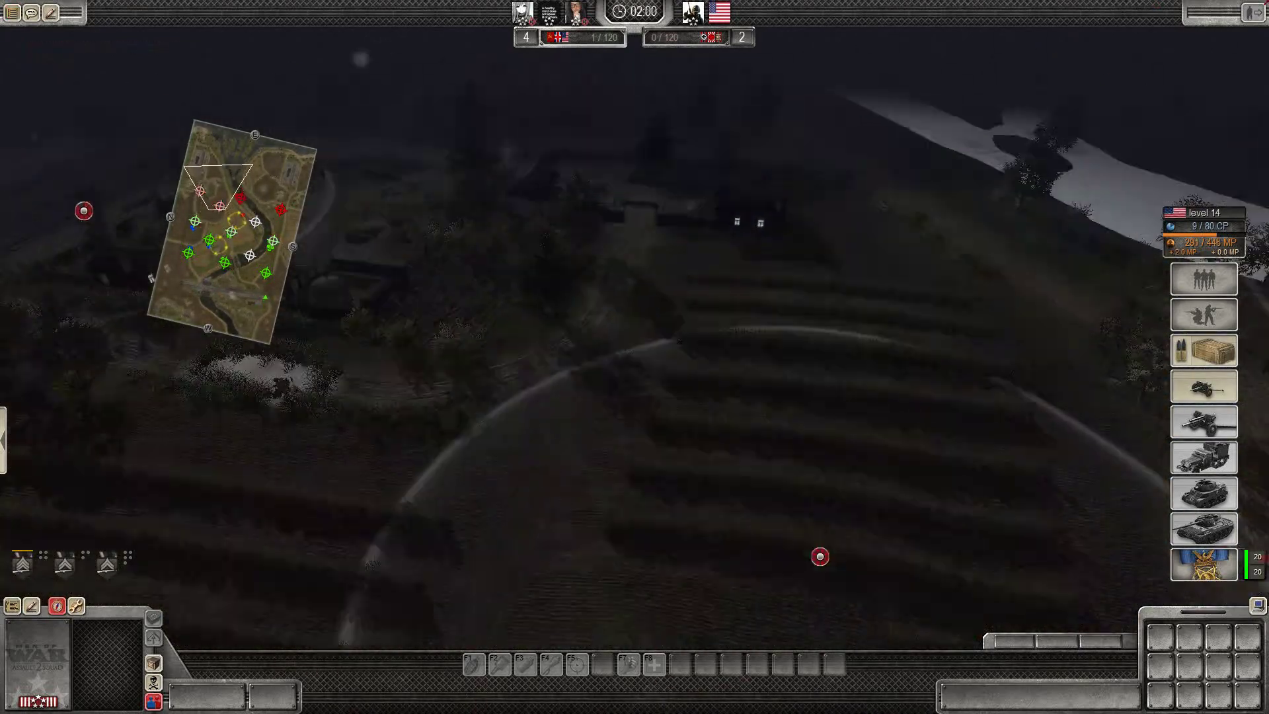
{"action": "mouse_move", "coordinate": [635, 397]}
{"action": "left_mouse_down"}
{"action": "mouse_move", "coordinate": [121, 507]}
{"action": "mouse_move", "coordinate": [262, 431]}
{"action": "mouse_move", "coordinate": [172, 549]}
{"action": "left_mouse_up"}
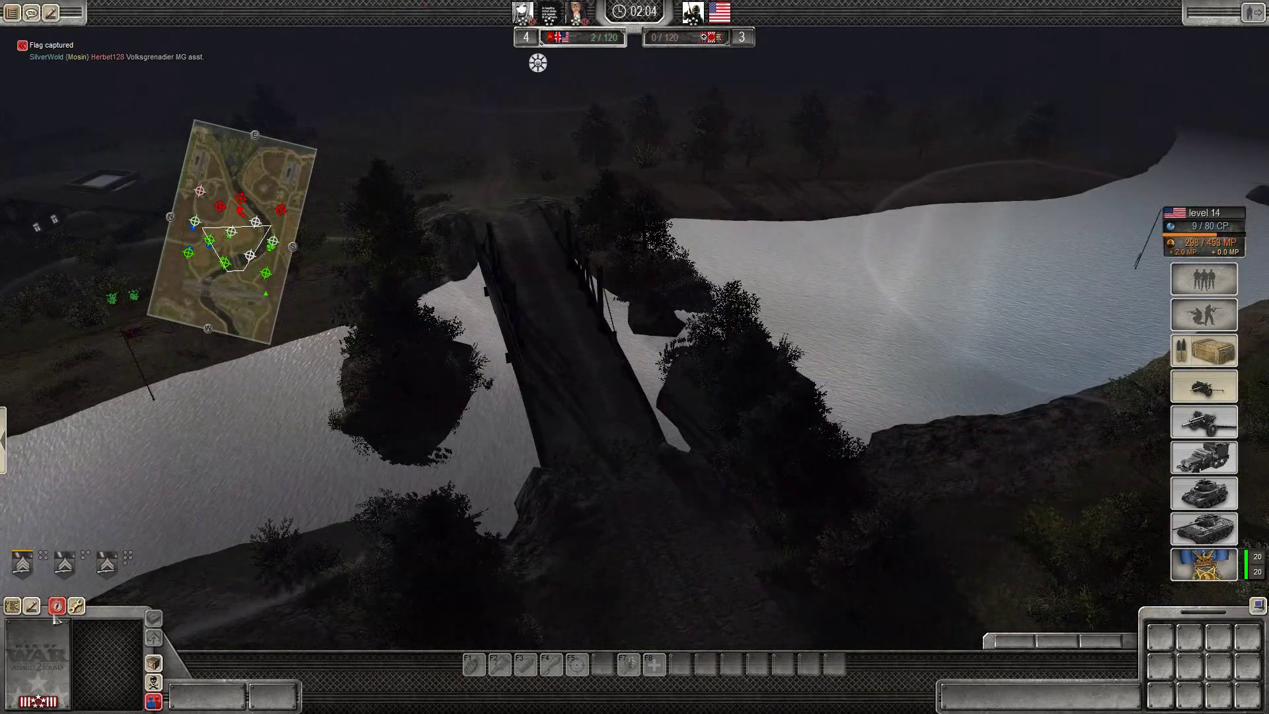
{"action": "left_click", "coordinate": [246, 298]}
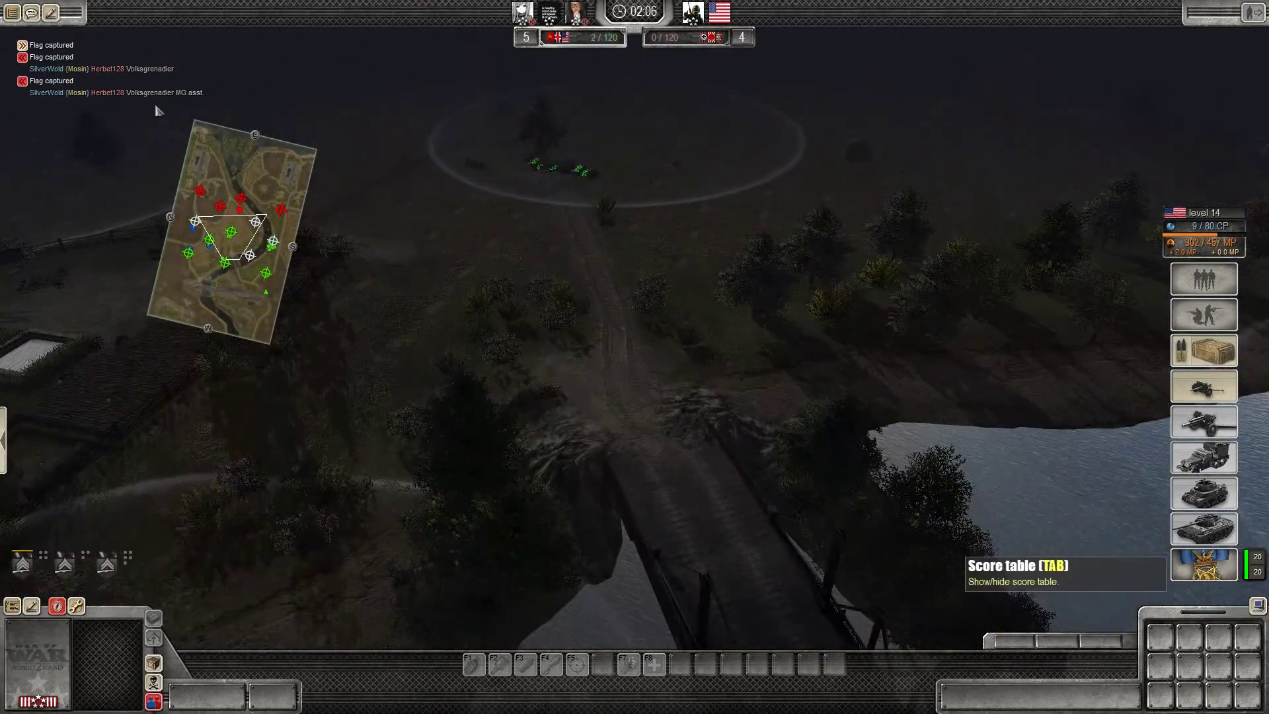
{"action": "middle_click", "coordinate": [628, 298]}
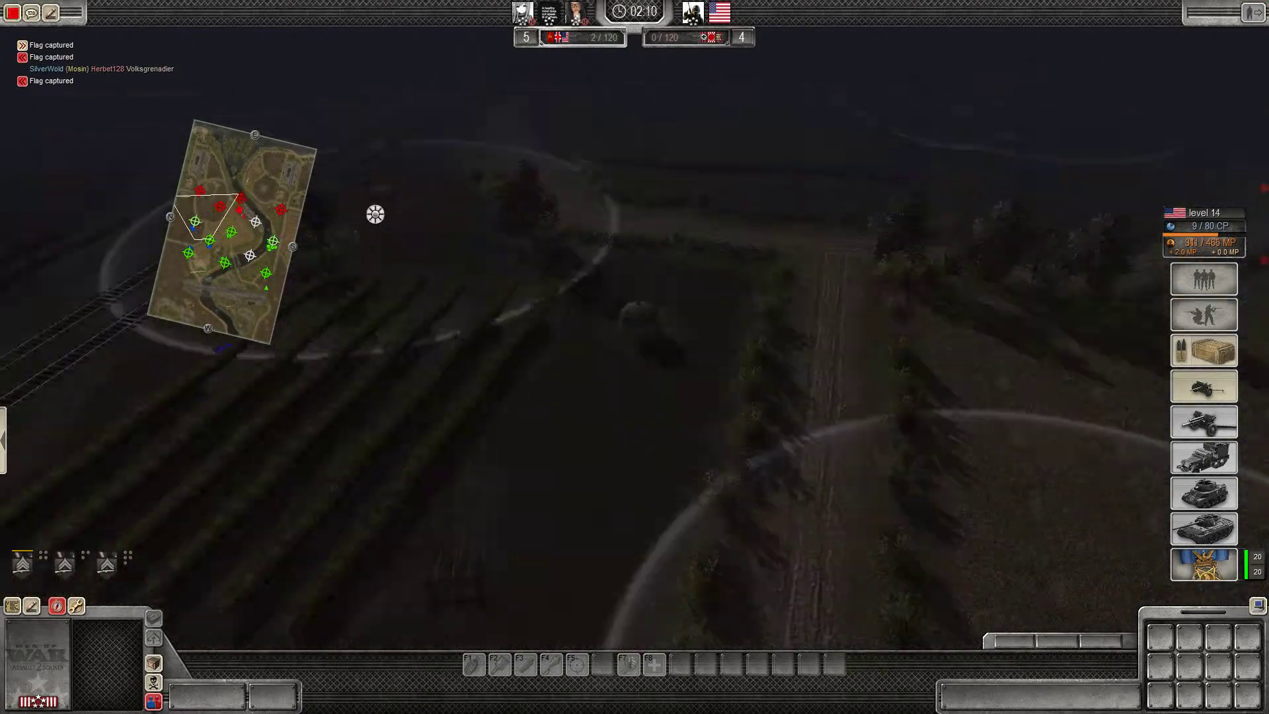
{"action": "left_click", "coordinate": [198, 223]}
{"action": "scroll", "coordinate": [1200, 38], "scroll_direction": "up", "scroll_amount": 3}
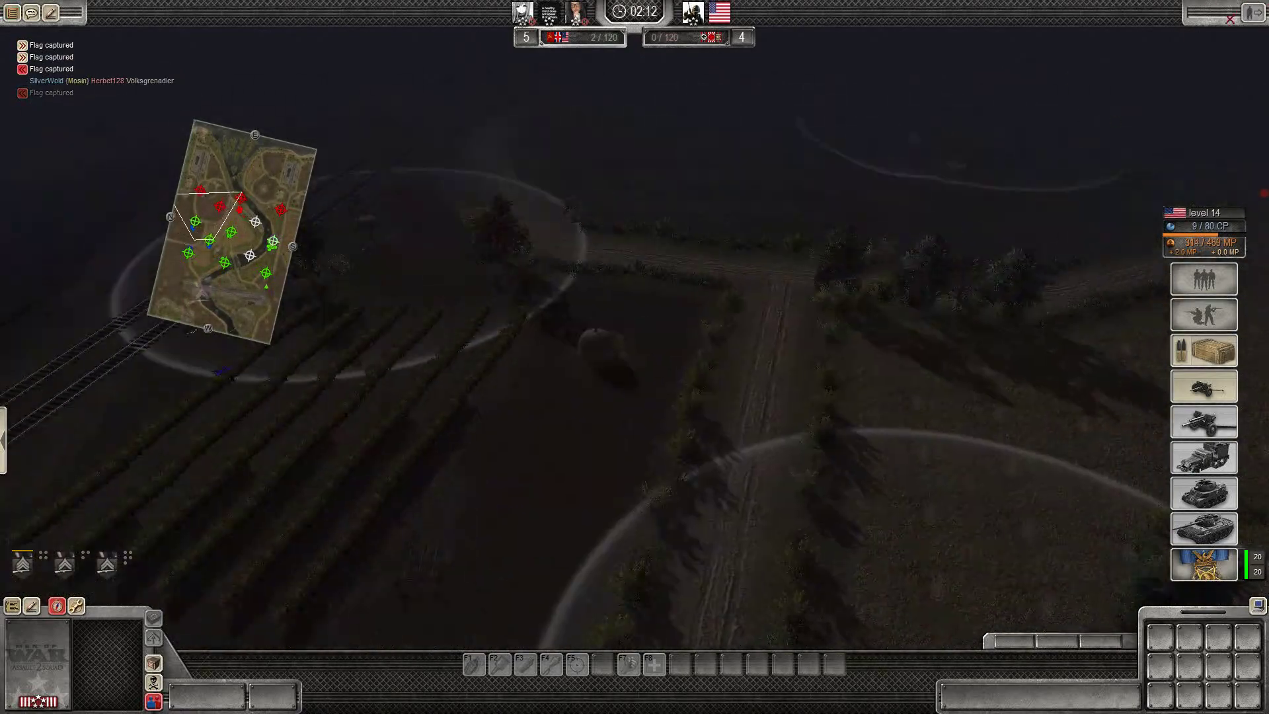
- Check the field infantry and farm capture points, then order an M45 Maxson AA gun
{"action": "key", "text": "Down"}
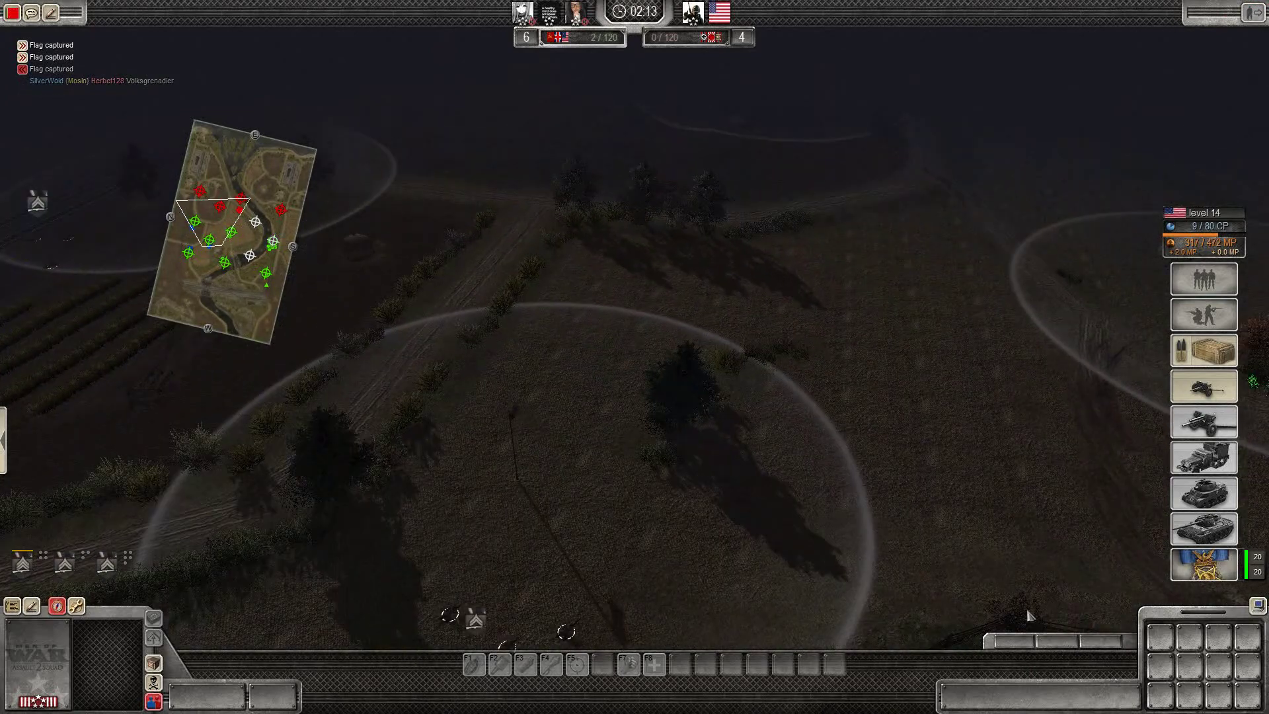
{"action": "left_click", "coordinate": [233, 283]}
{"action": "left_click", "coordinate": [223, 243]}
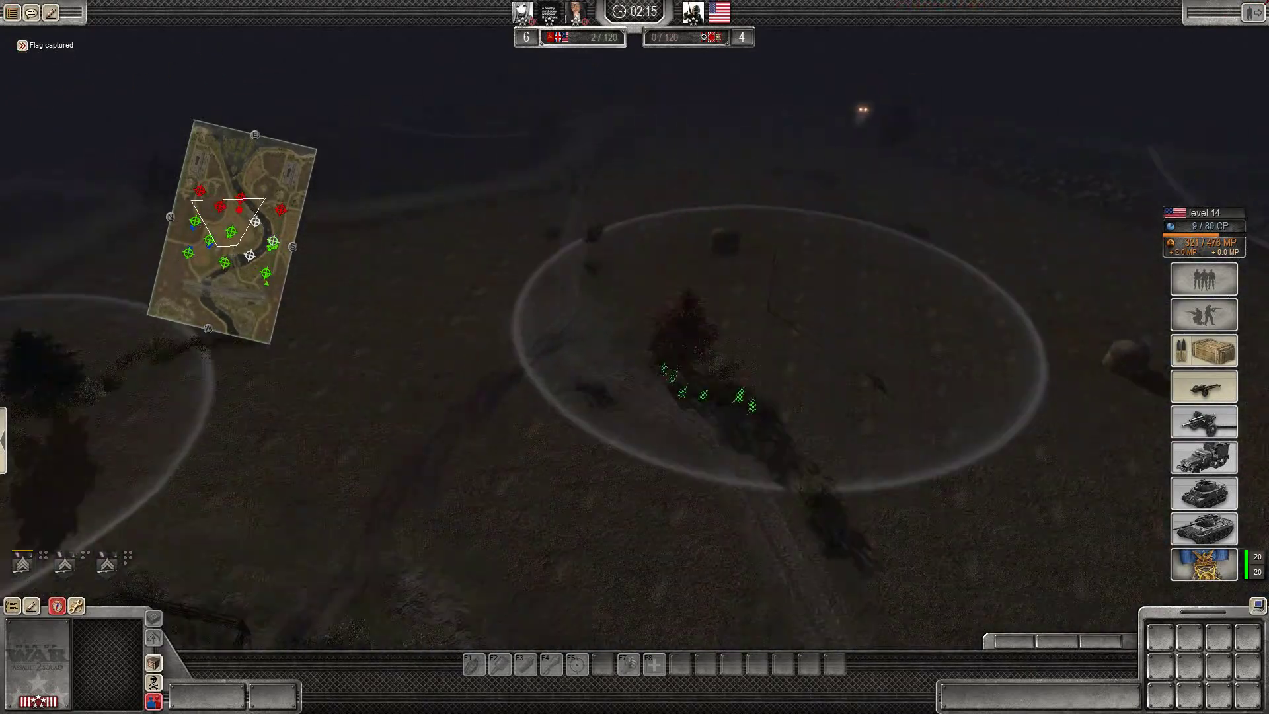
{"action": "left_click", "coordinate": [213, 243]}
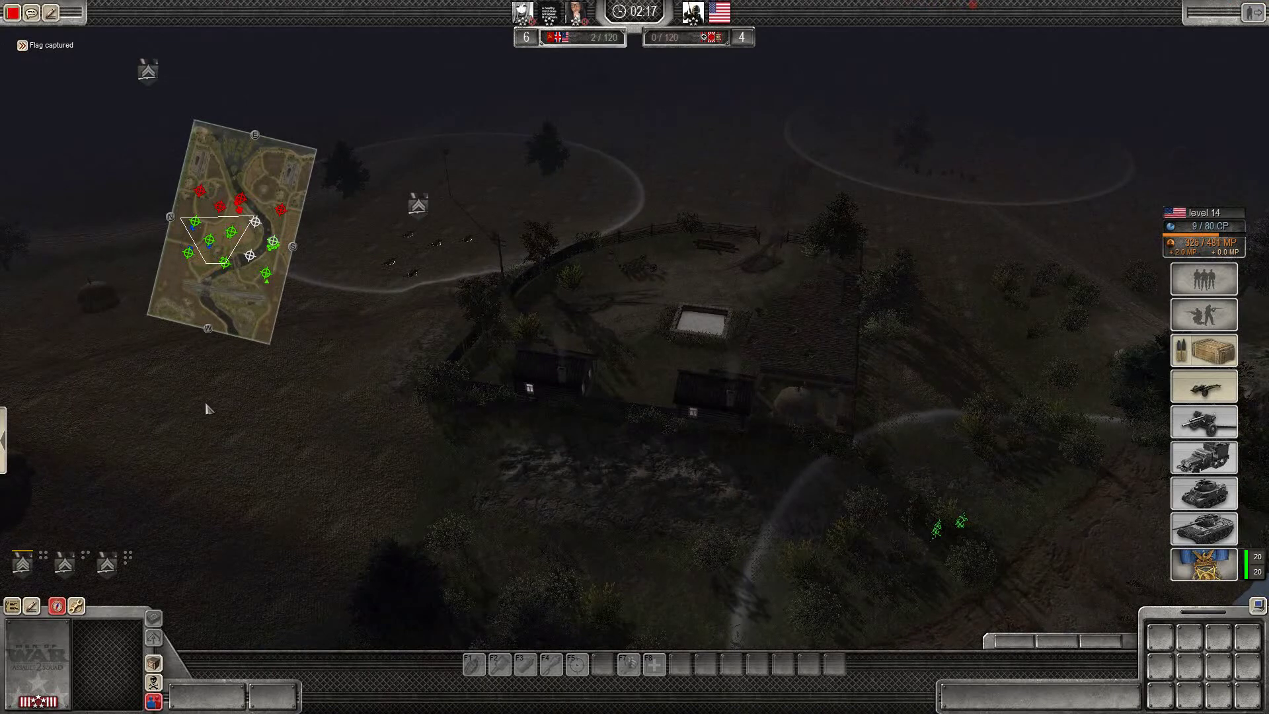
{"action": "key", "text": "Up"}
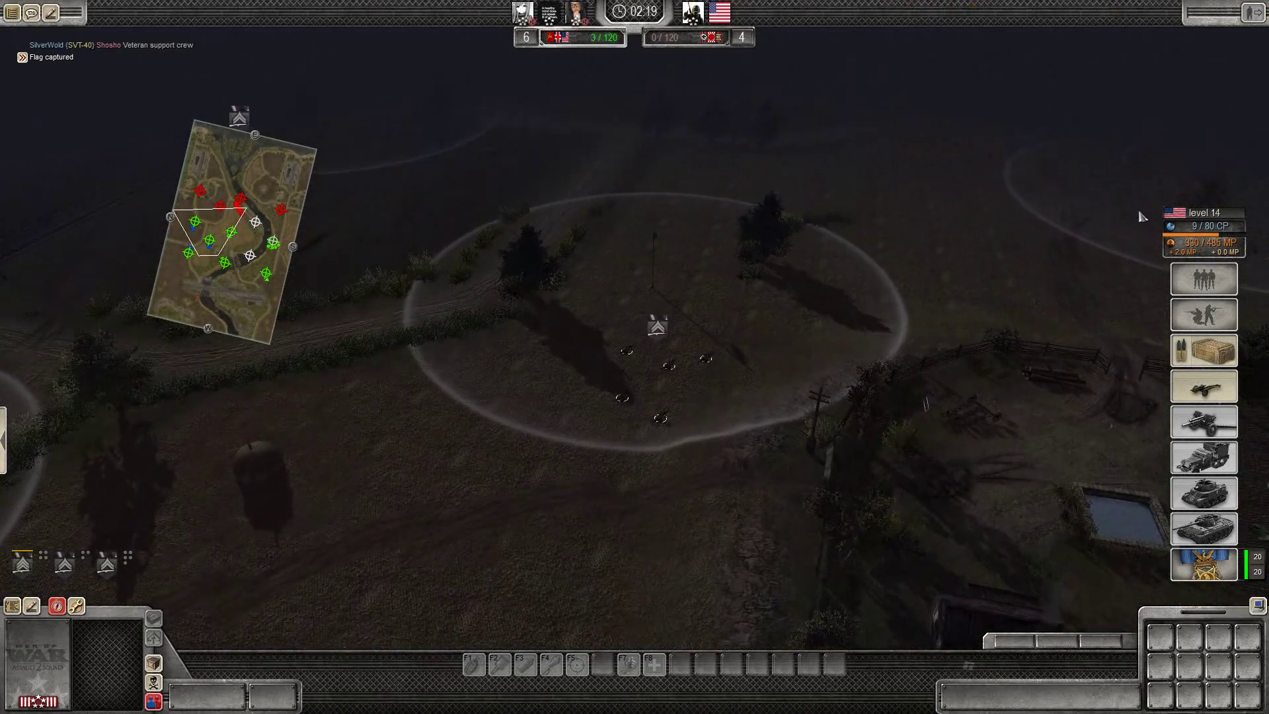
{"action": "key", "text": "Down"}
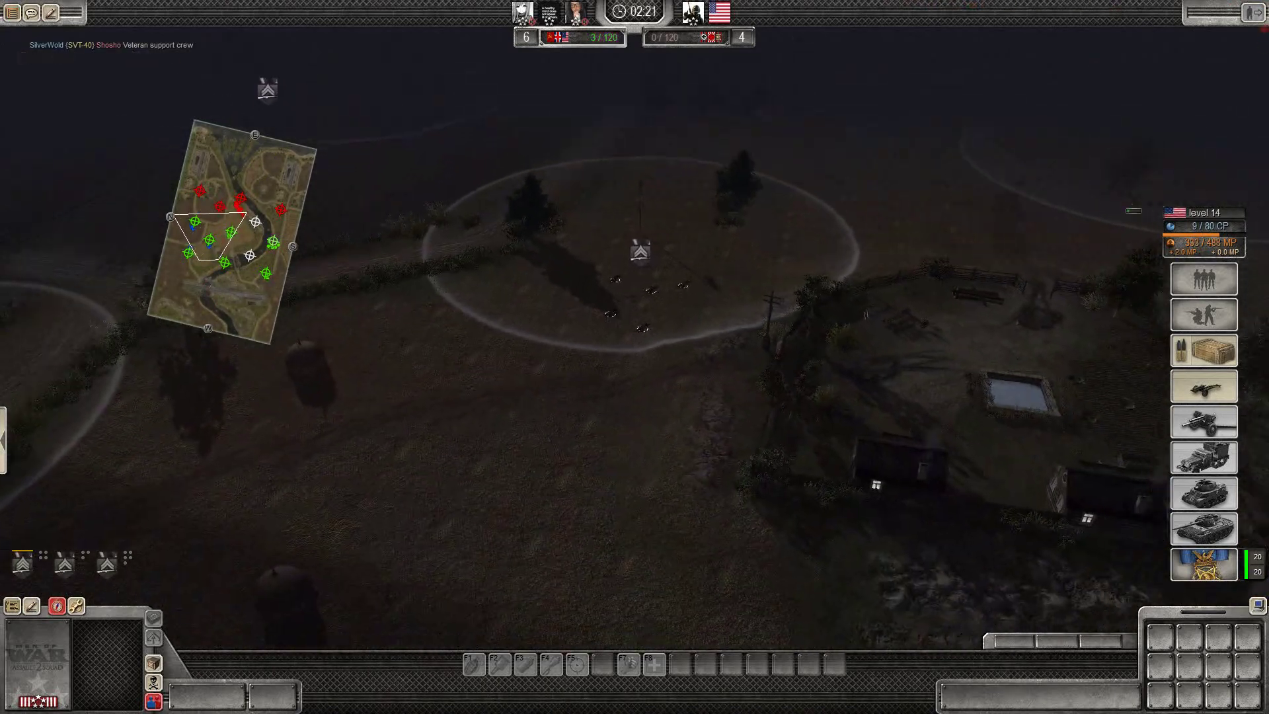
{"action": "scroll", "coordinate": [634, 357], "scroll_direction": "up", "scroll_amount": 4}
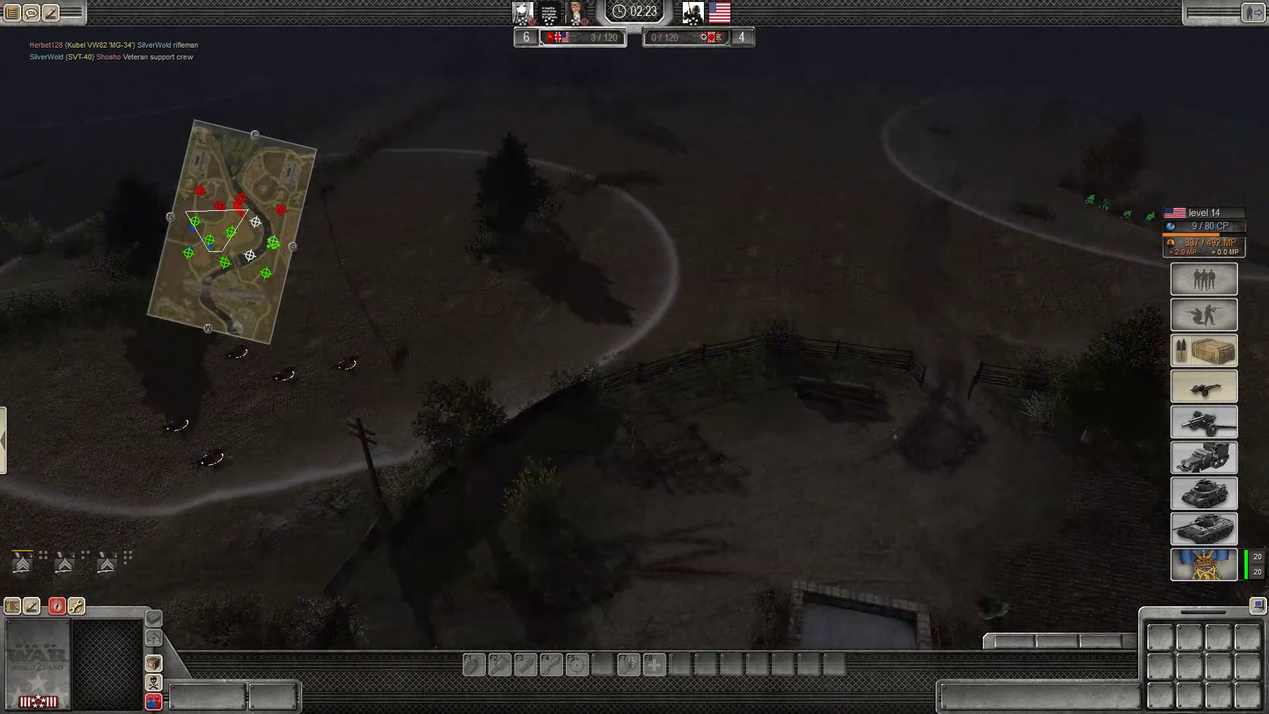
{"action": "scroll", "coordinate": [634, 357], "scroll_direction": "down", "scroll_amount": 2}
{"action": "scroll", "coordinate": [634, 357], "scroll_direction": "down", "scroll_amount": 2}
{"action": "scroll", "coordinate": [634, 357], "scroll_direction": "down", "scroll_amount": 2}
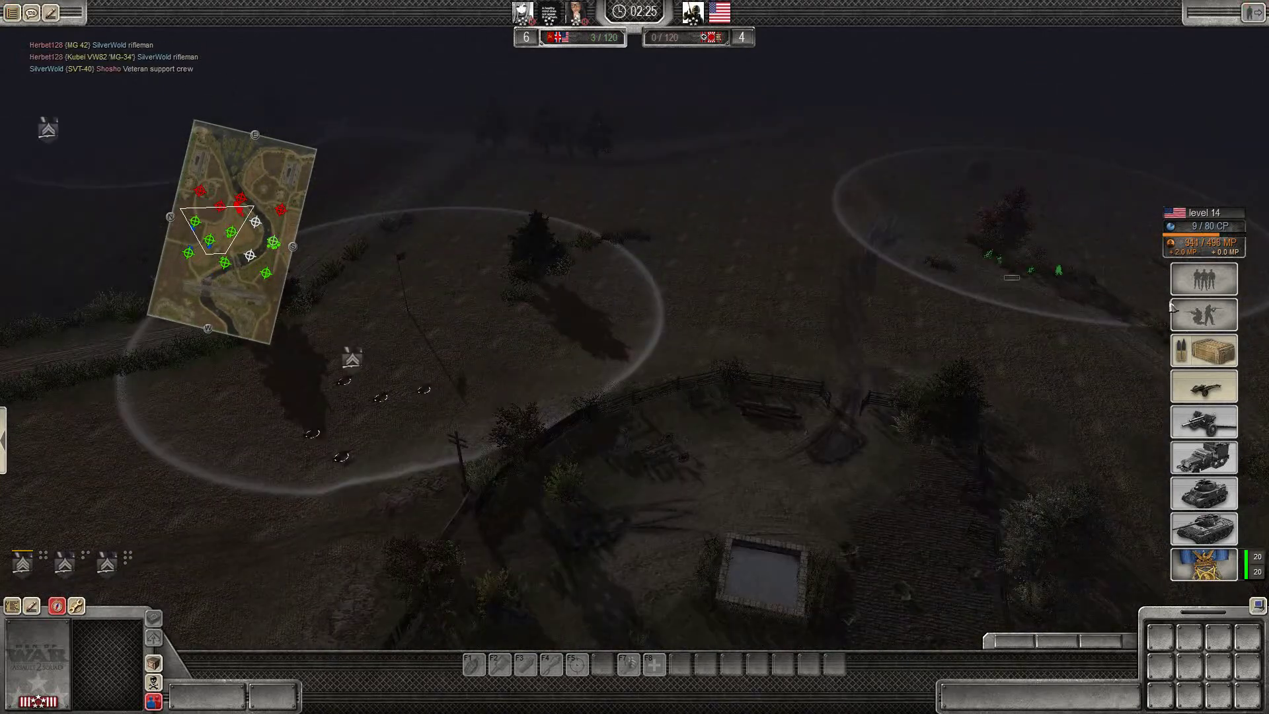
{"action": "left_click", "coordinate": [1204, 388]}
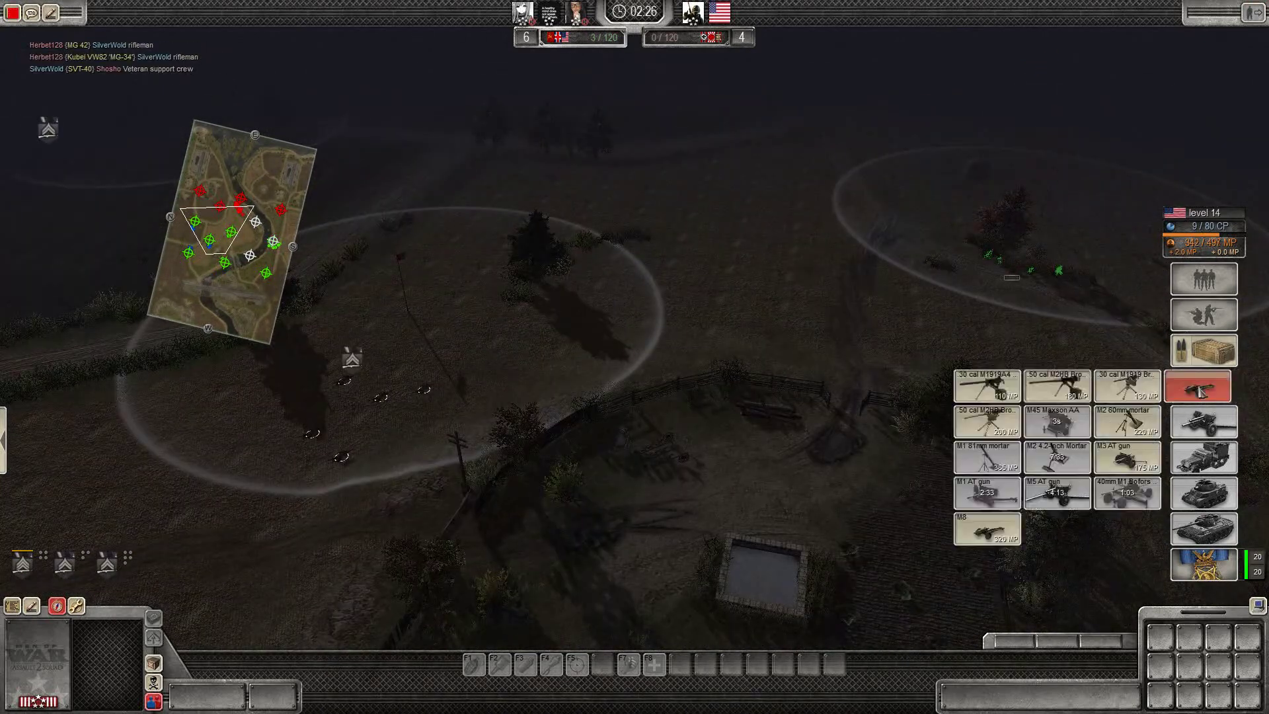
{"action": "left_click", "coordinate": [1056, 425]}
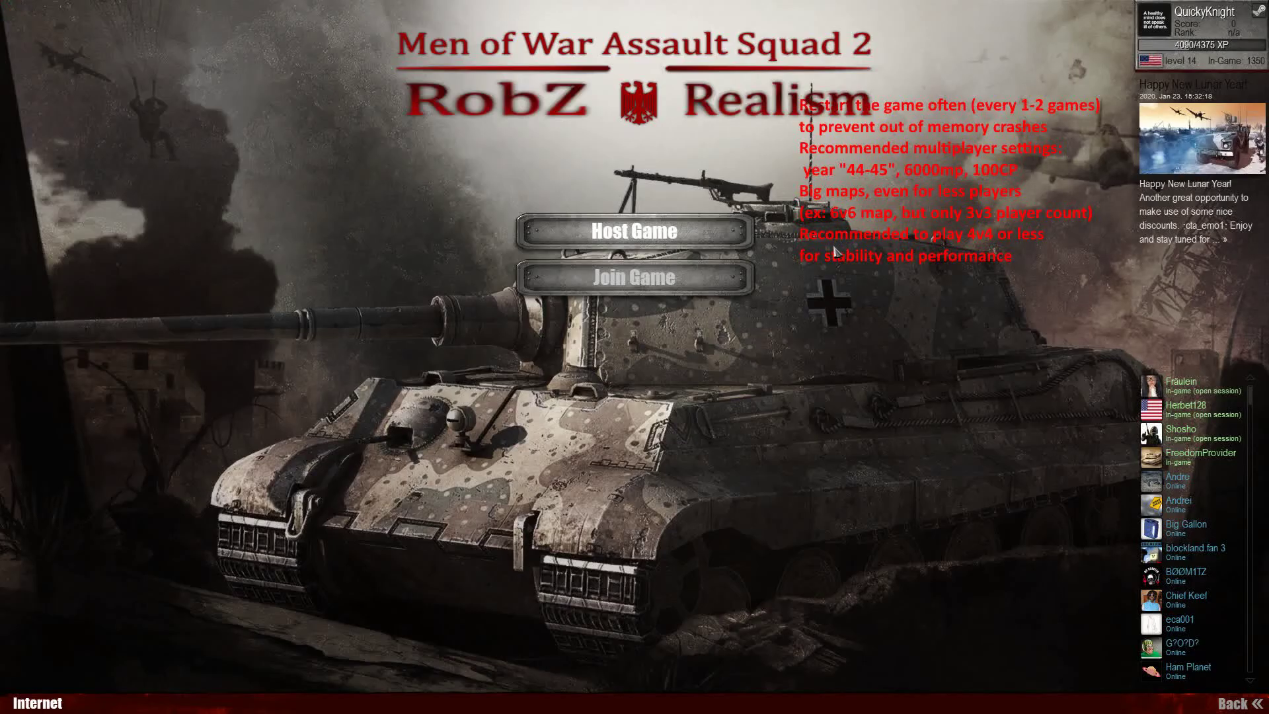
- Back out of the finished match to the main menu's exit confirmation
{"action": "key", "text": "Escape"}
{"action": "key", "text": "Escape"}
{"action": "key", "text": "Escape"}
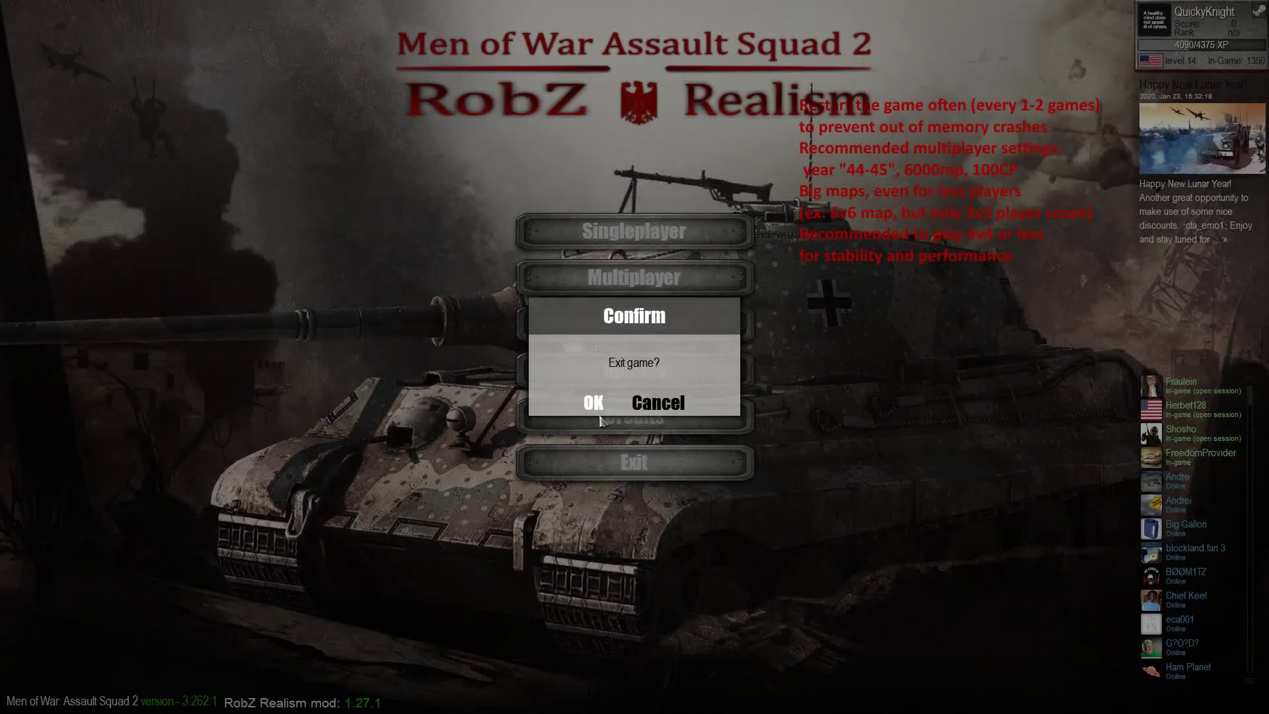